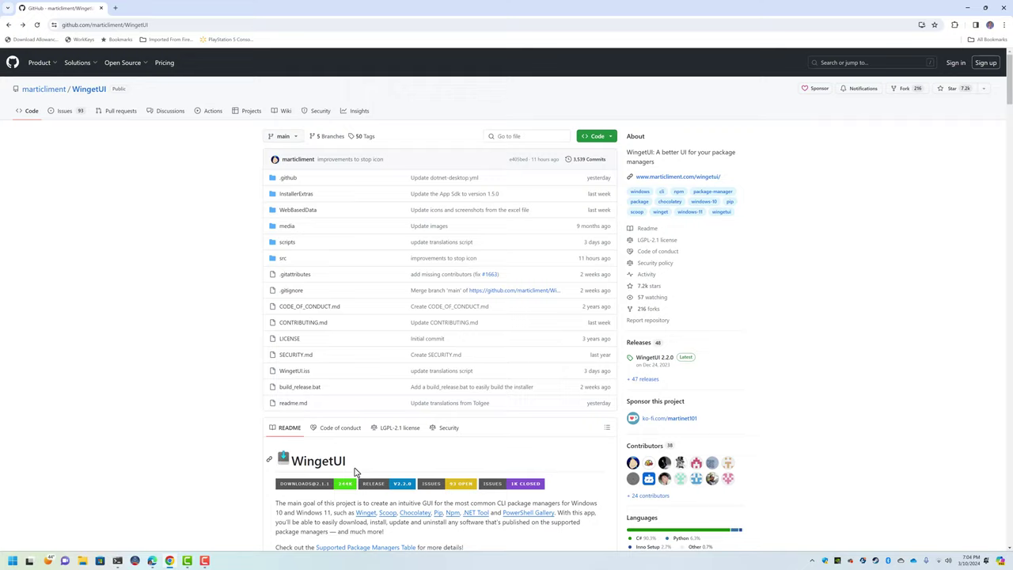
Step: Run winget in Command Prompt to print its help listing
mouse_move(118, 564)
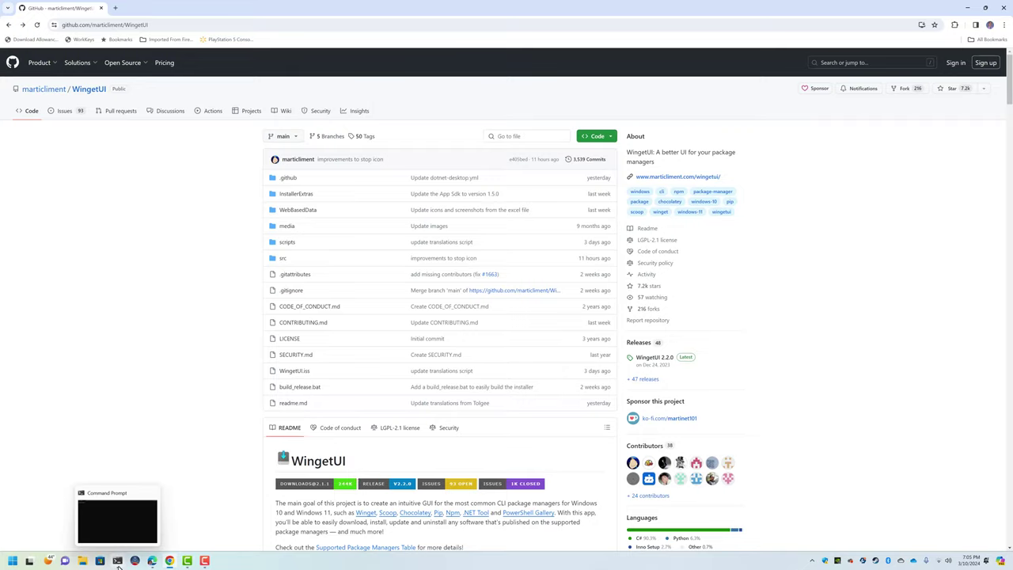
left_click(127, 524)
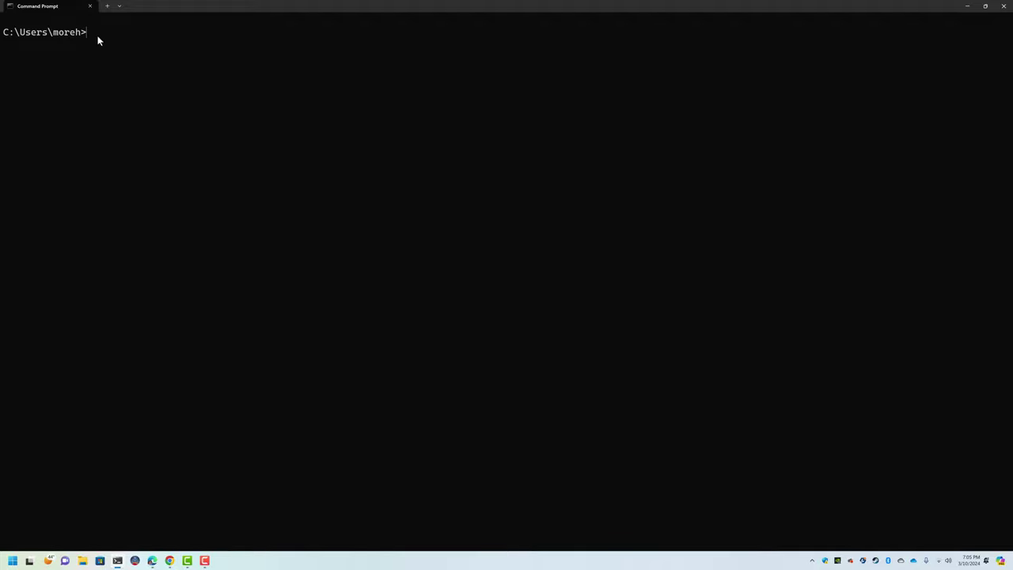
type("winge")
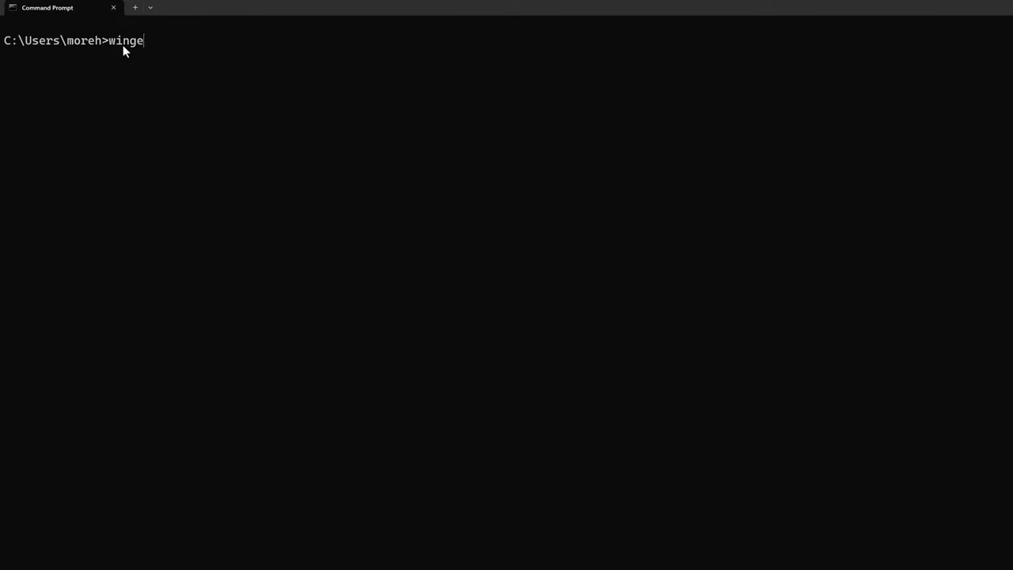
type("t")
key("Return")
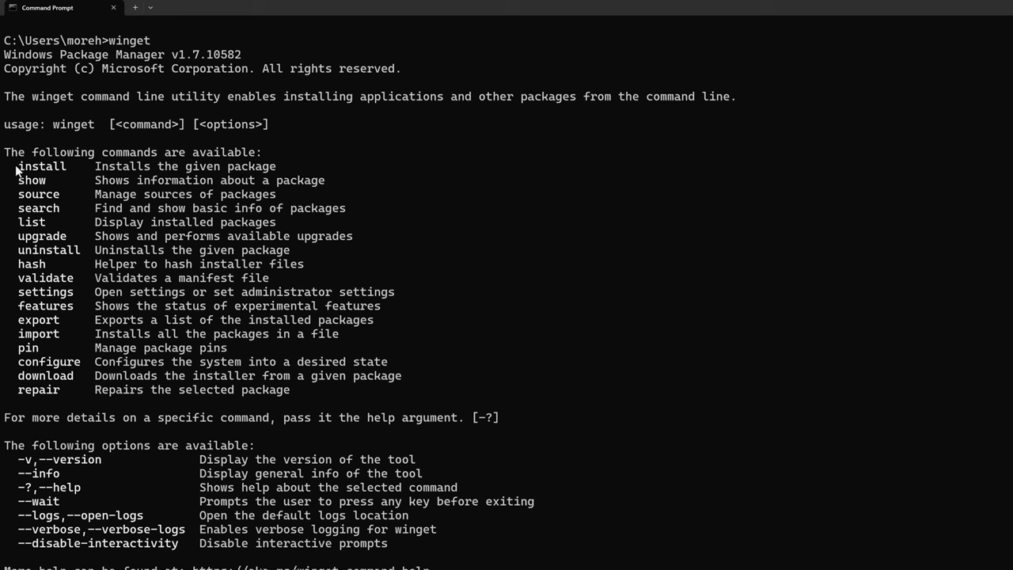
Step: Highlight the command list and the install command, then scroll down the help output
left_click_drag(11, 166, 77, 392)
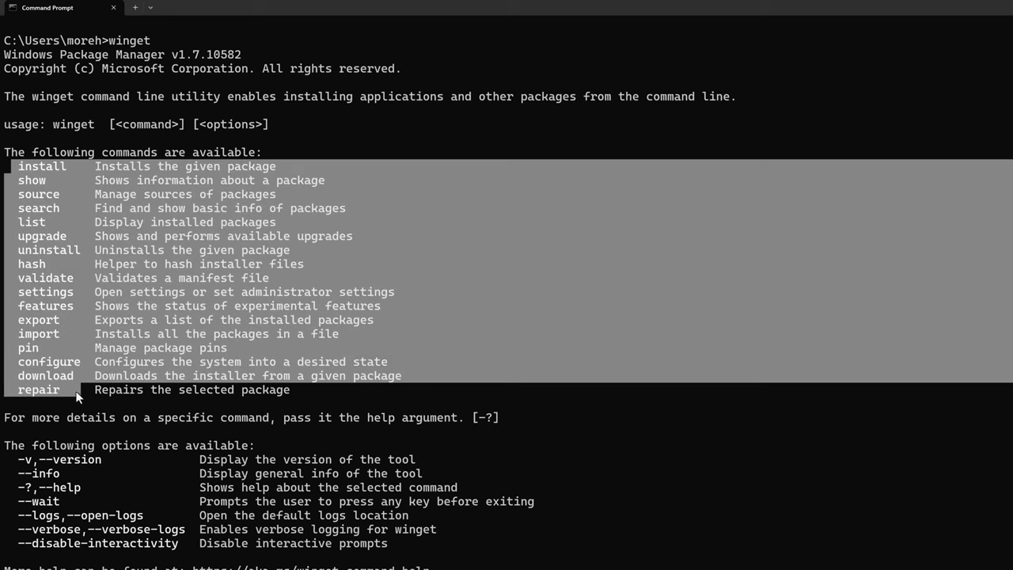
left_click(75, 388)
left_click_drag(20, 169, 28, 172)
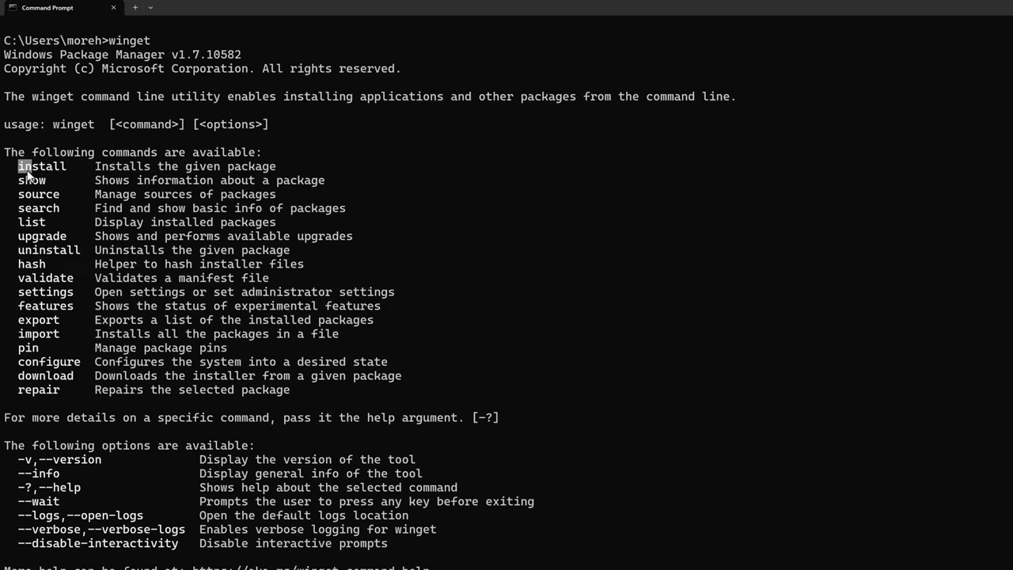
left_click(61, 172)
scroll(139, 490, "down", 3)
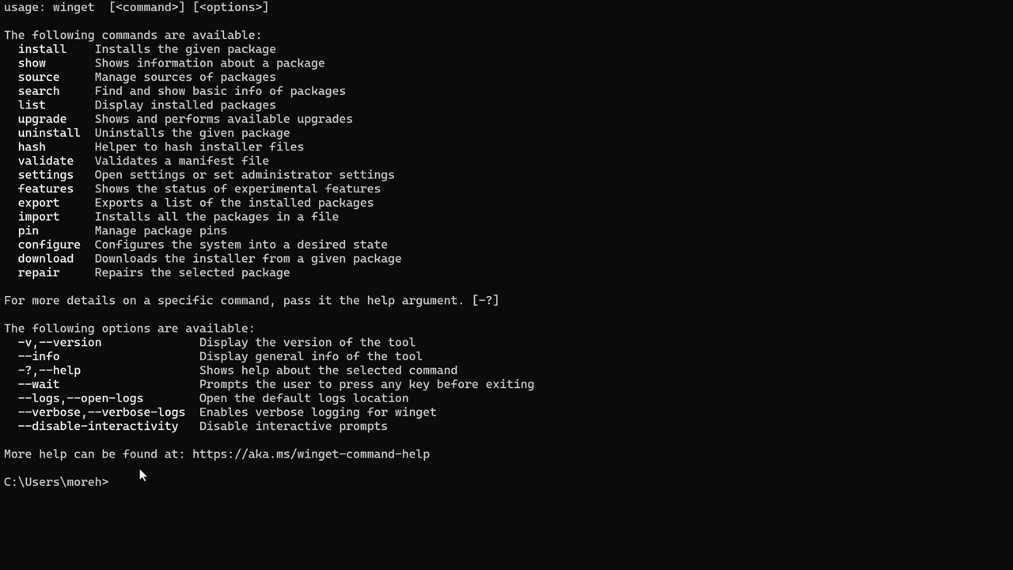
Step: Search winget for faststone and copy the FastStone Image Viewer name and its FastStone.Viewer Id
type("get search faststone")
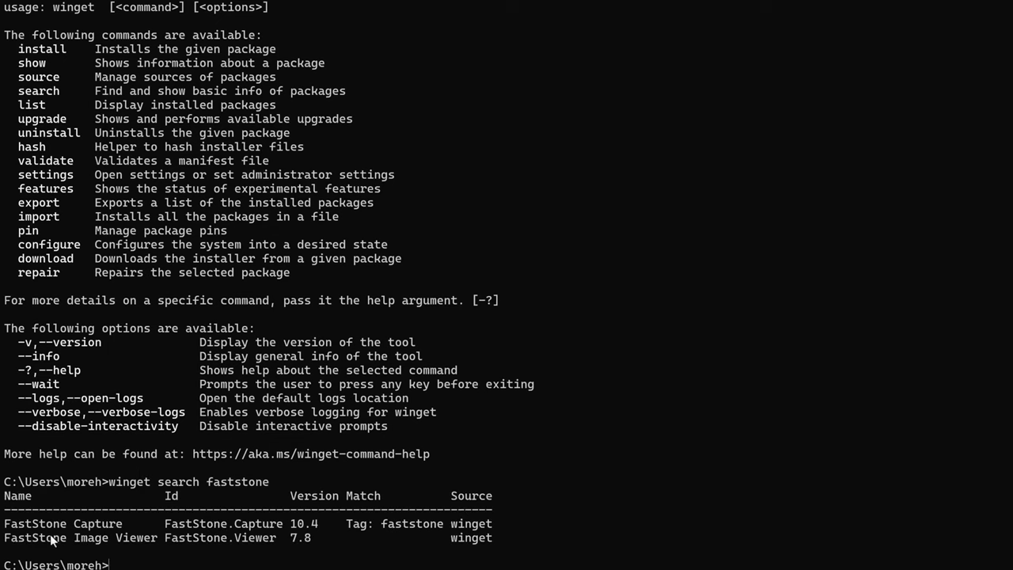
left_click_drag(4, 539, 152, 543)
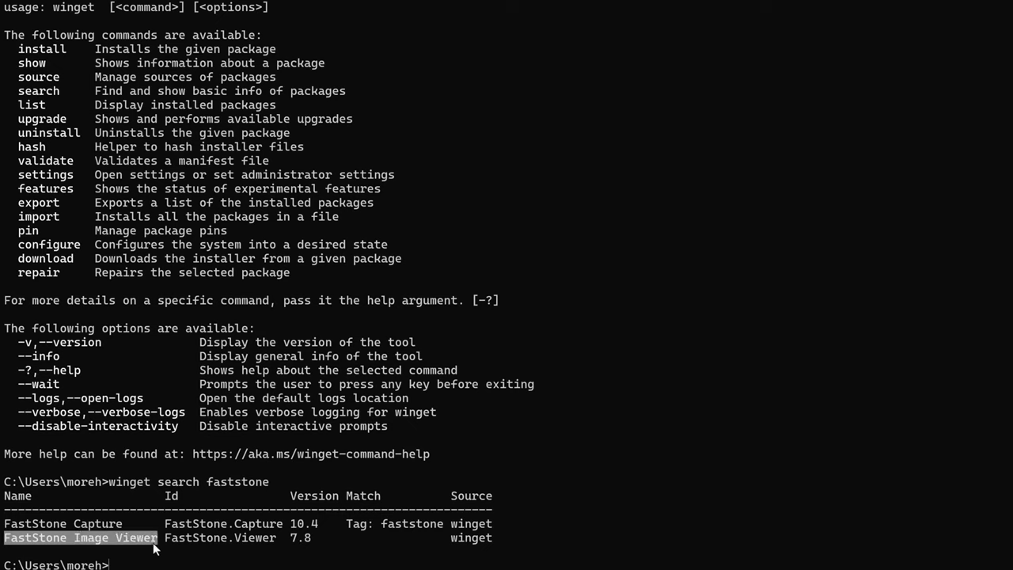
right_click(154, 546)
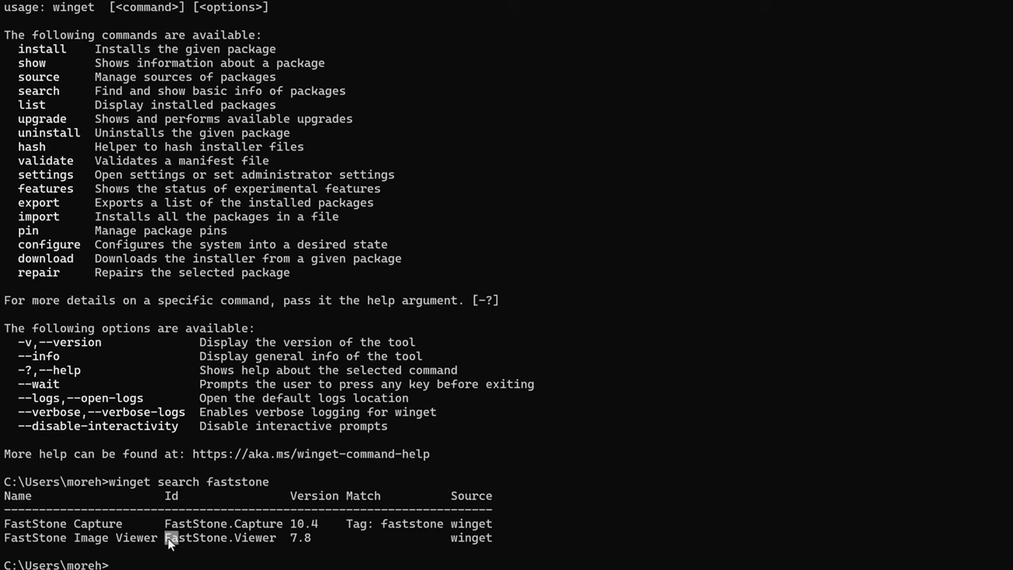
left_click_drag(168, 543, 271, 544)
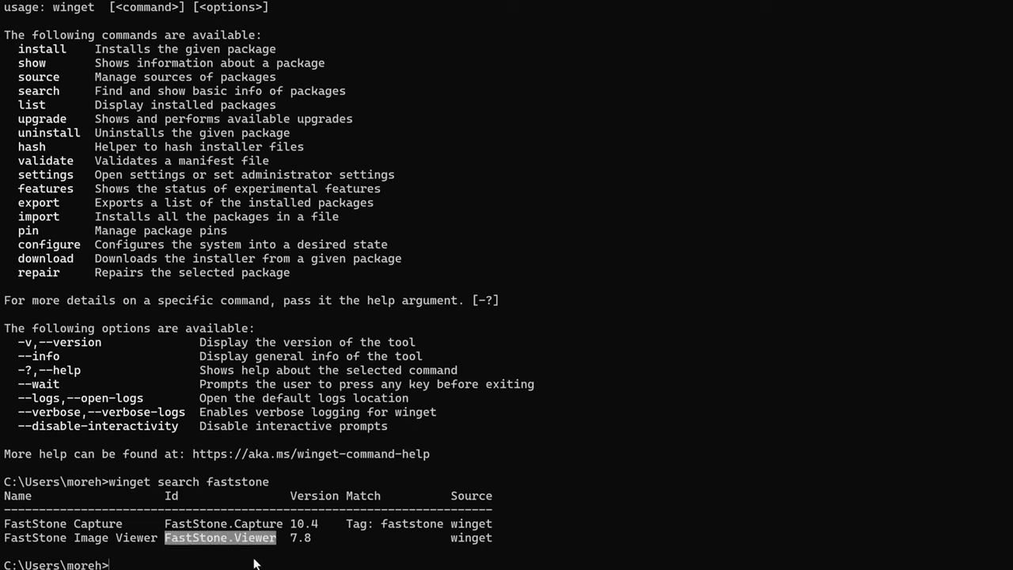
right_click(142, 565)
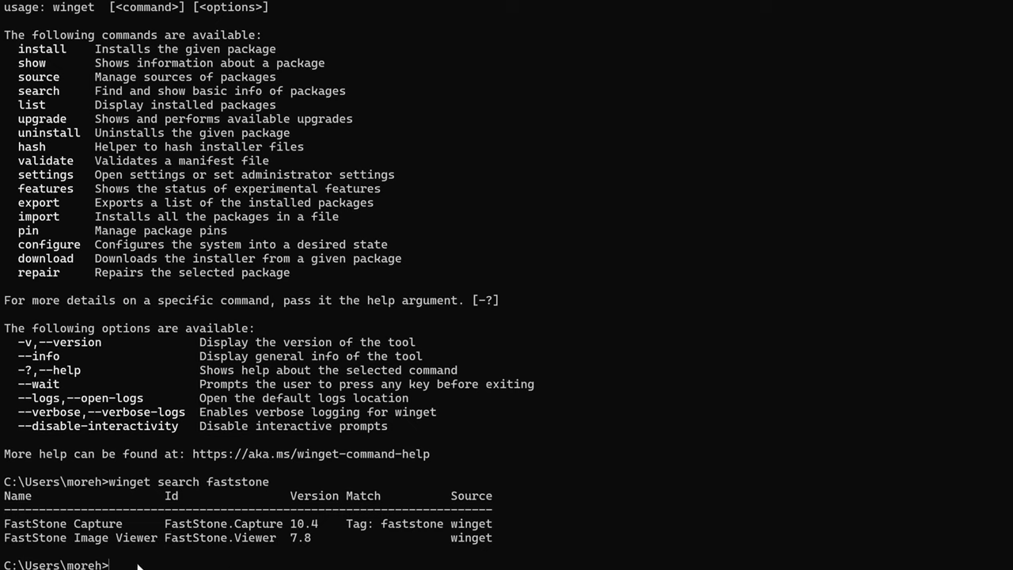
Step: Install FastStone Image Viewer with 'winget install faststone.viewer'
type("winget install fast")
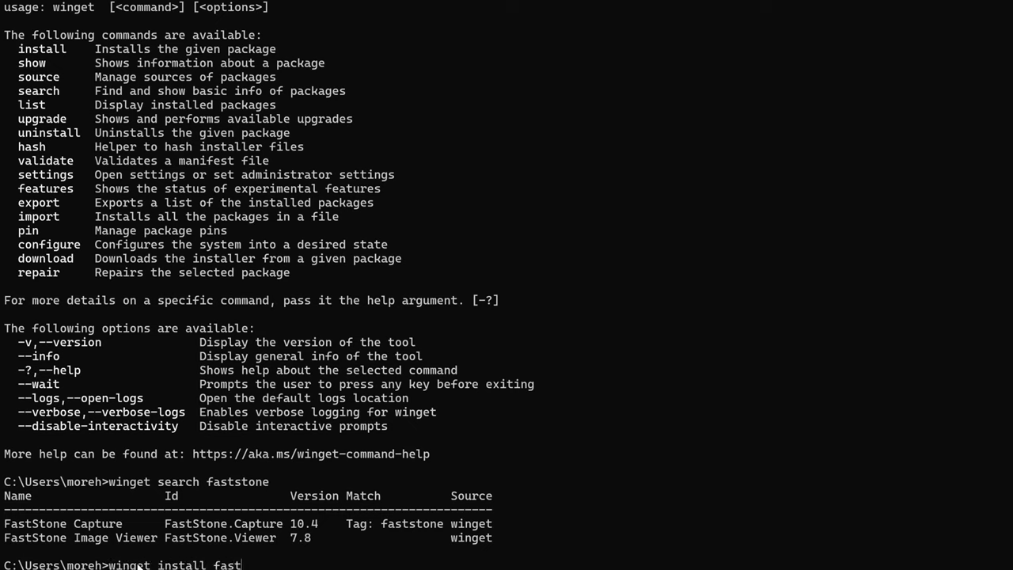
type("stone.viewer")
key("Return")
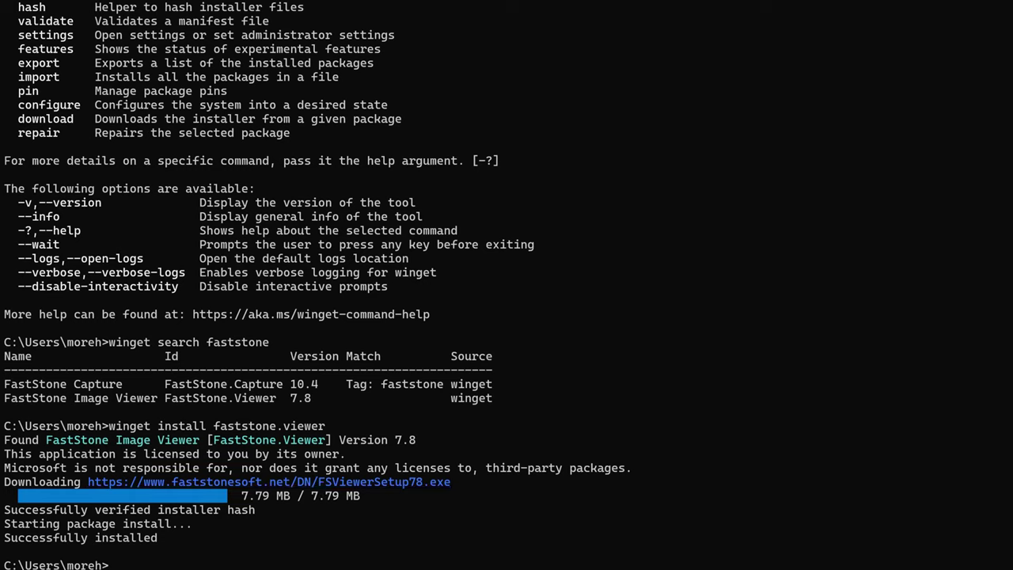
Step: Run winget list and scroll through the installed packages, selecting the Google Chrome row
type("winget list")
key("Return")
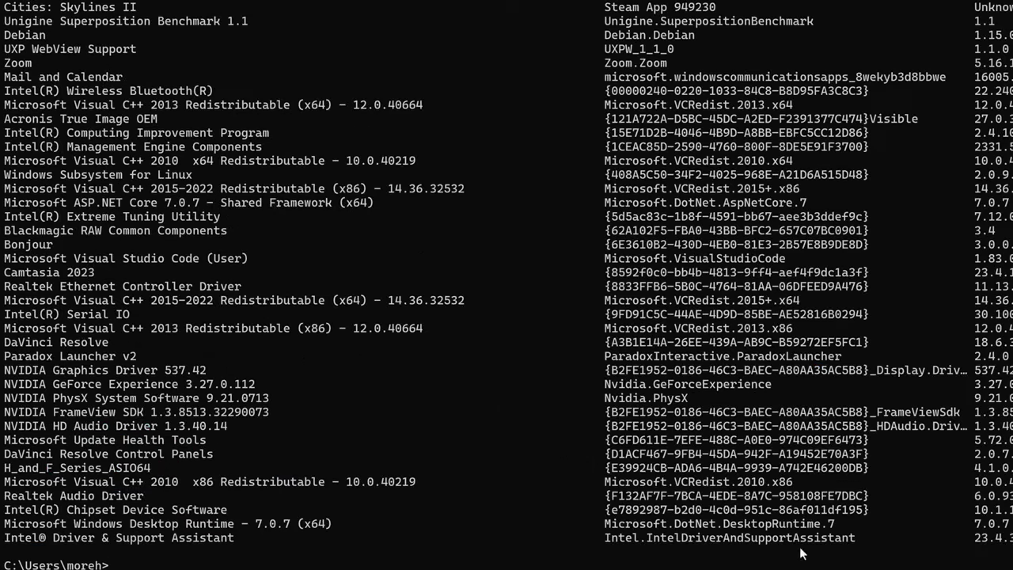
scroll(890, 484, "up", 7)
scroll(878, 505, "up", 20)
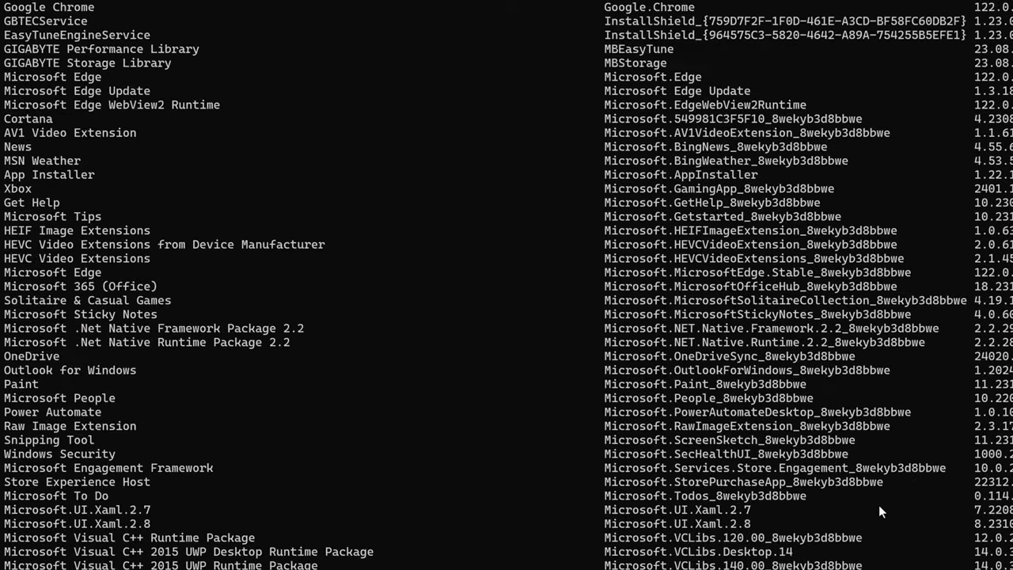
scroll(731, 501, "down", 10)
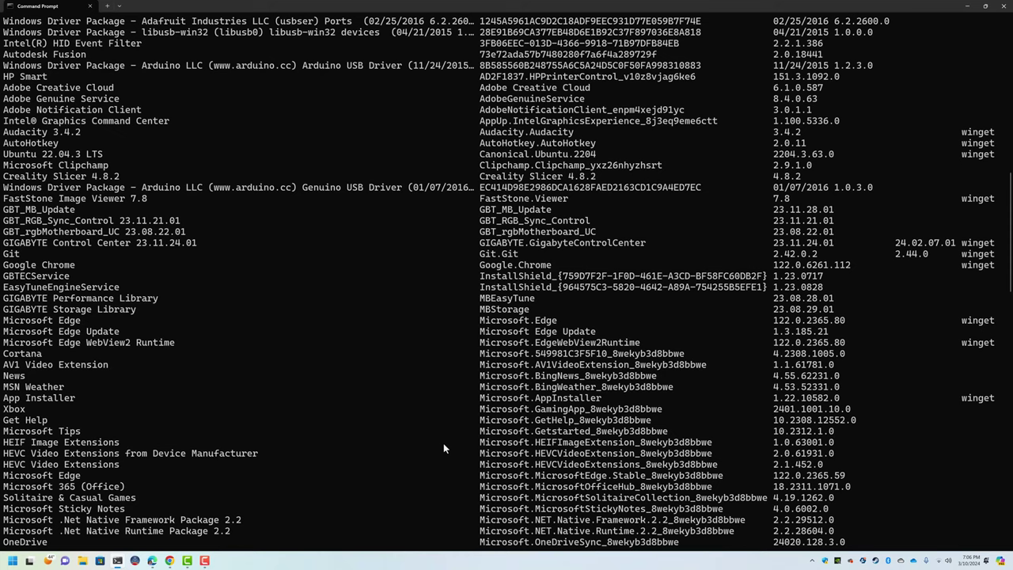
scroll(308, 412, "up", 5)
scroll(309, 411, "down", 3)
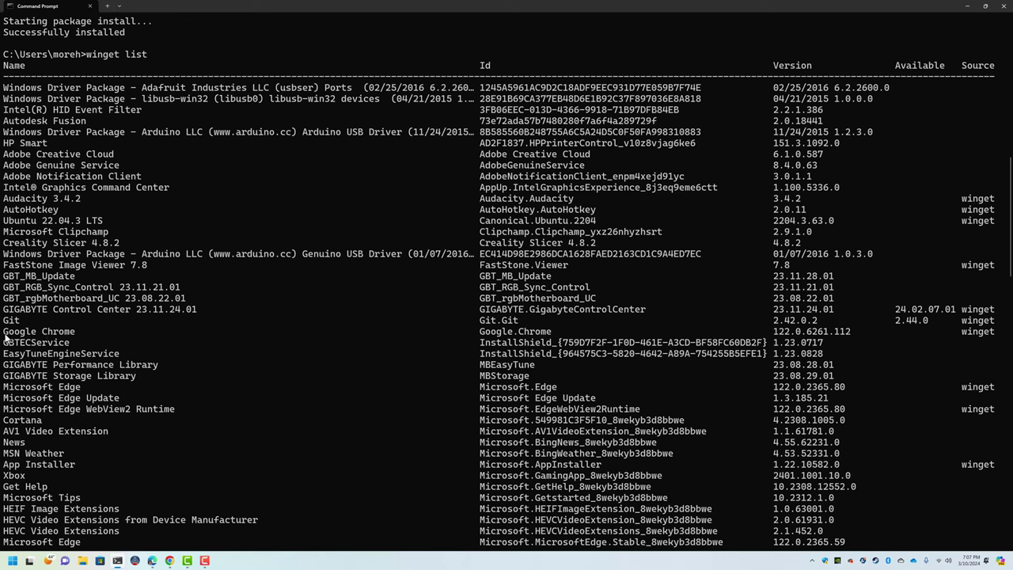
left_click_drag(5, 335, 996, 338)
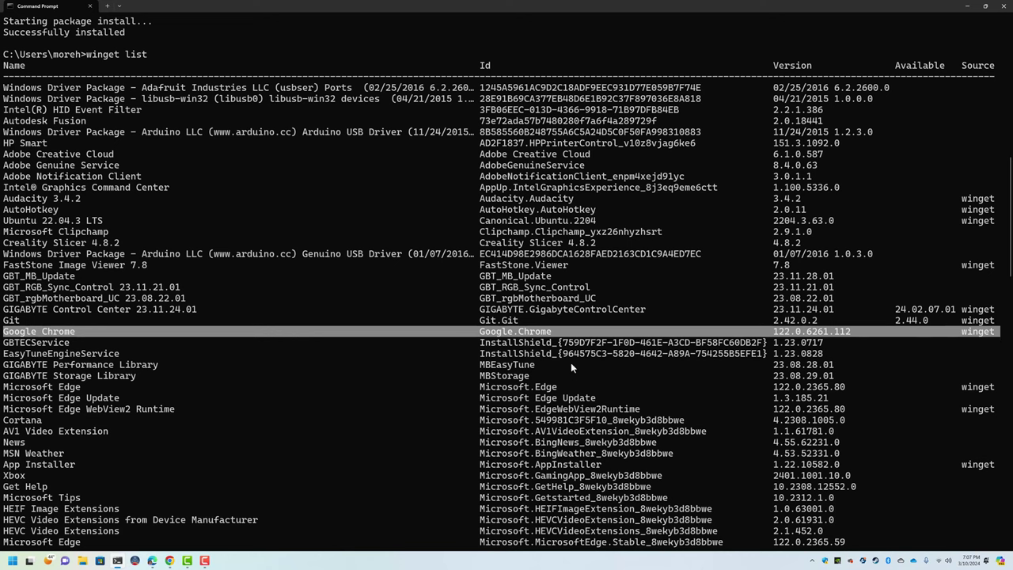
scroll(477, 408, "down", 20)
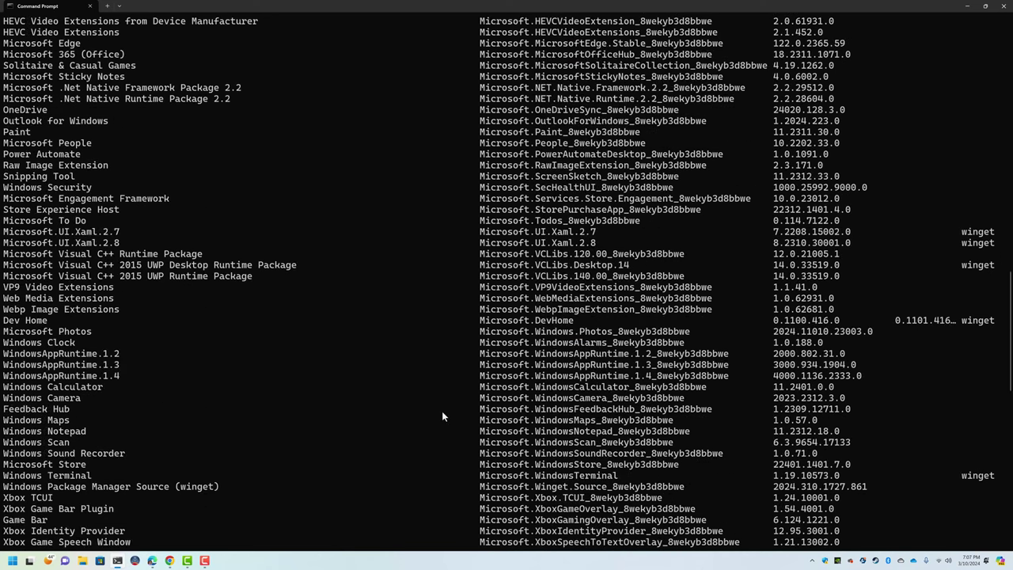
scroll(440, 410, "down", 1)
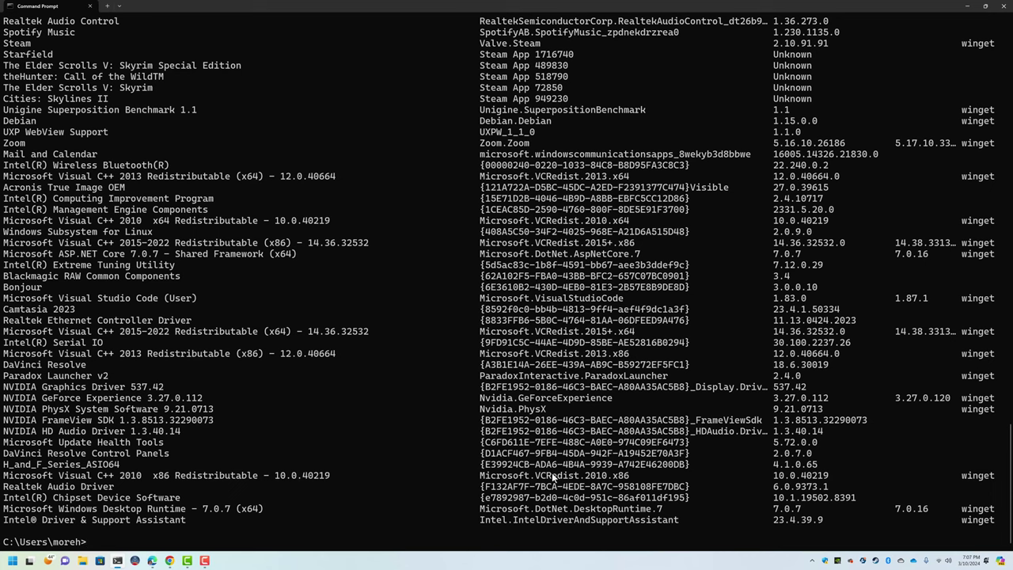
Step: Minimize the terminal, load google.com in the browser and type the query 'wingetui'
left_click(968, 7)
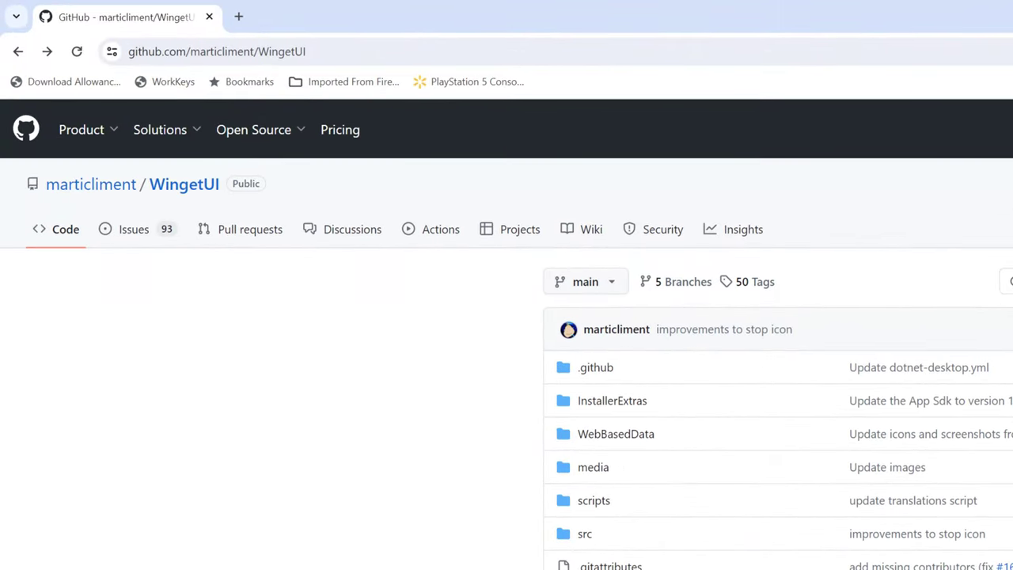
left_click(301, 49)
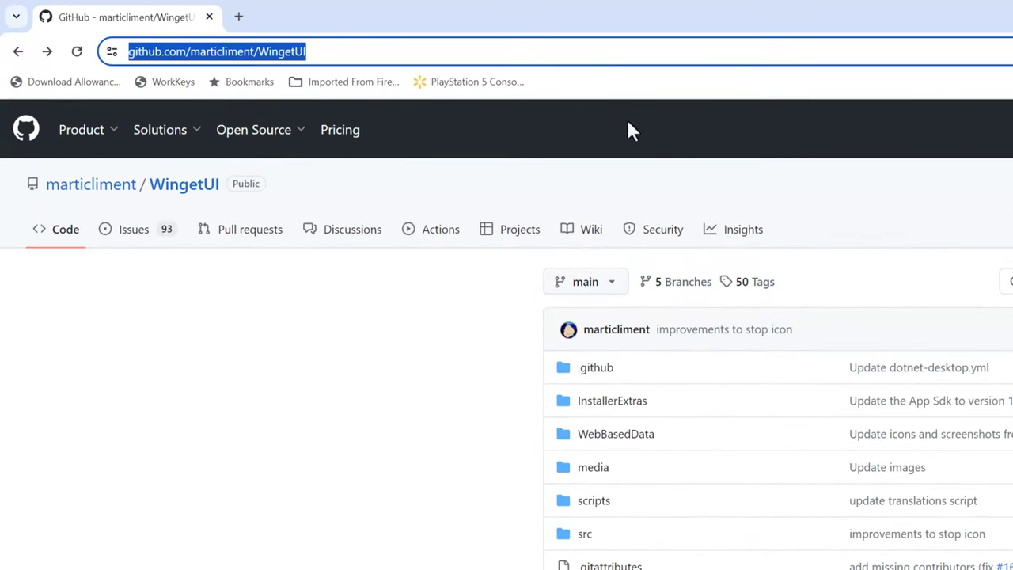
left_click(354, 51)
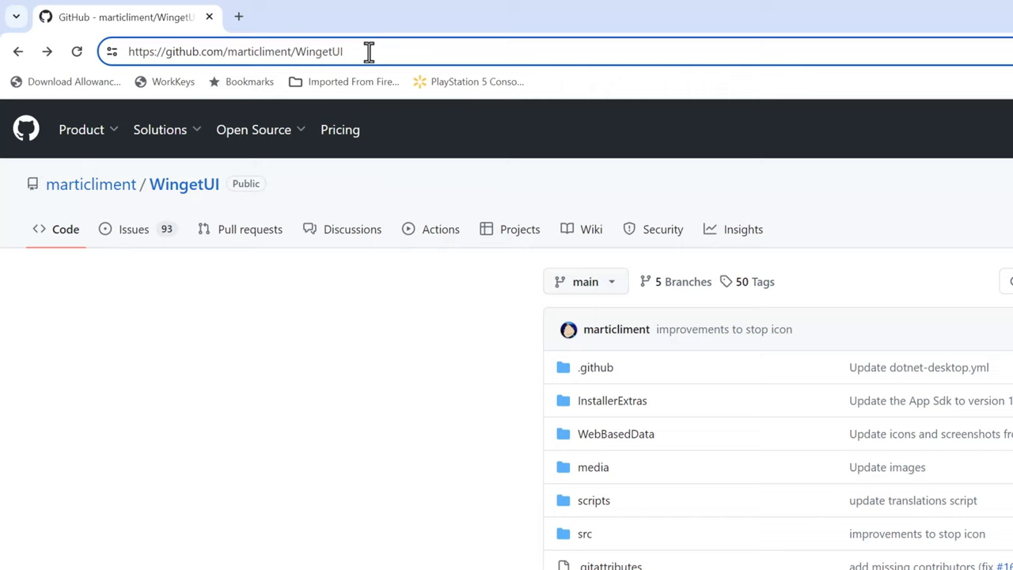
left_click_drag(372, 52, 51, 47)
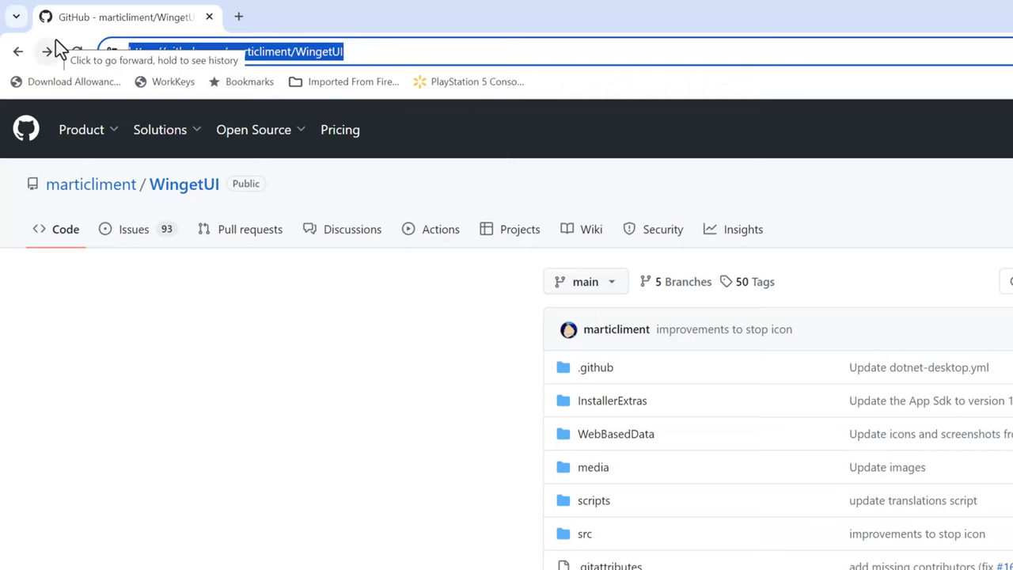
type("google.com")
key("Return")
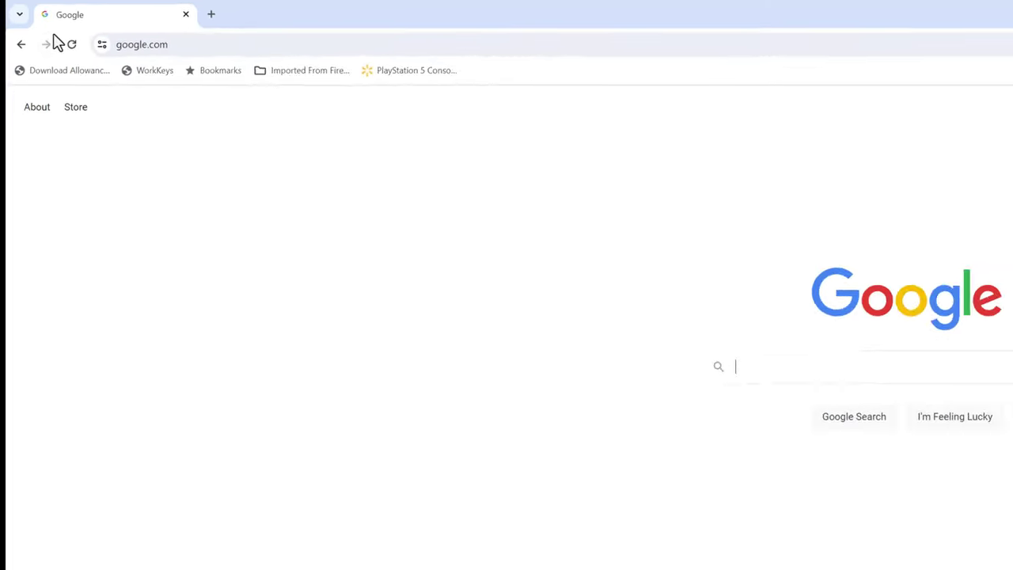
type("wing")
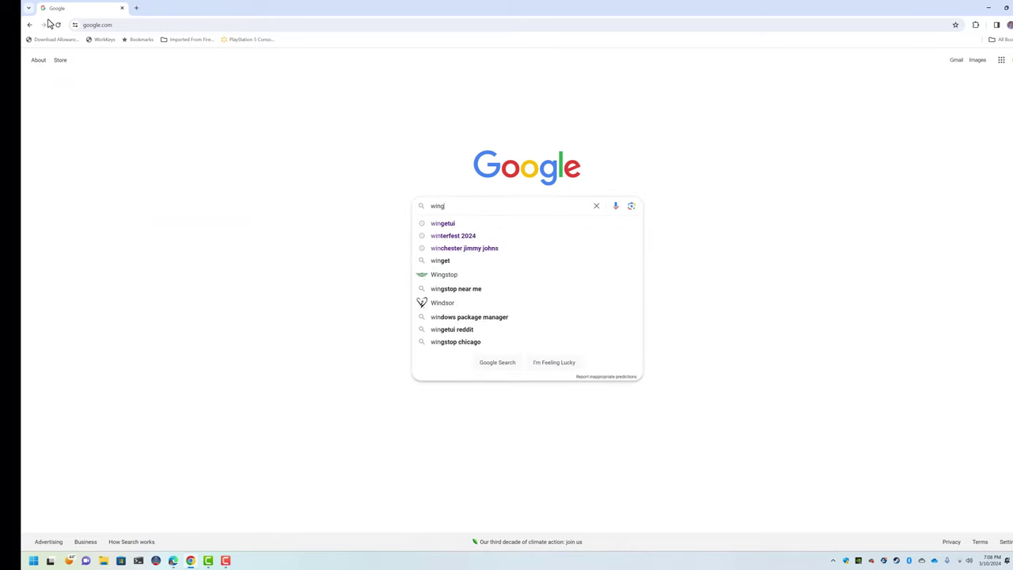
type("etui")
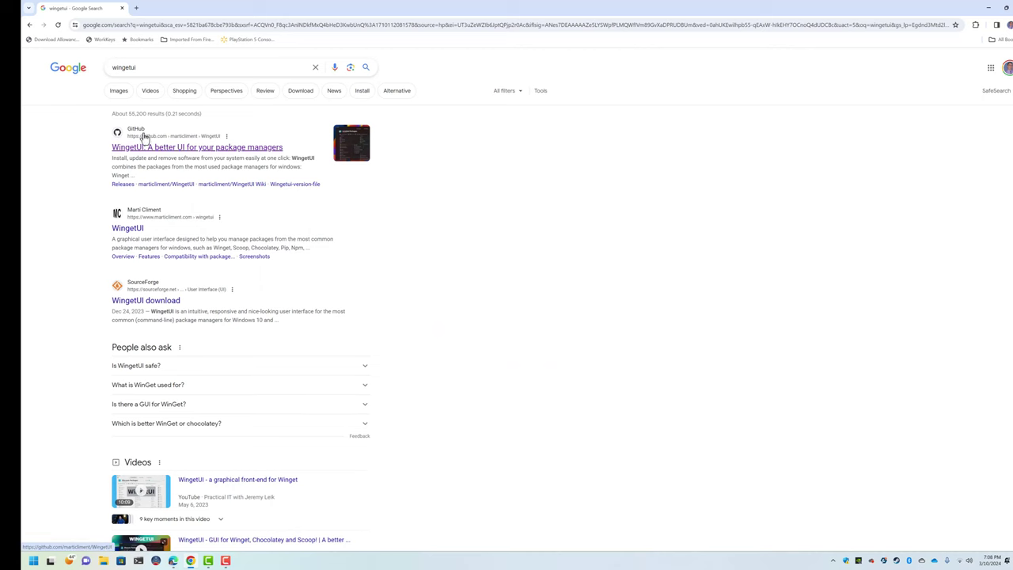
left_click(160, 150)
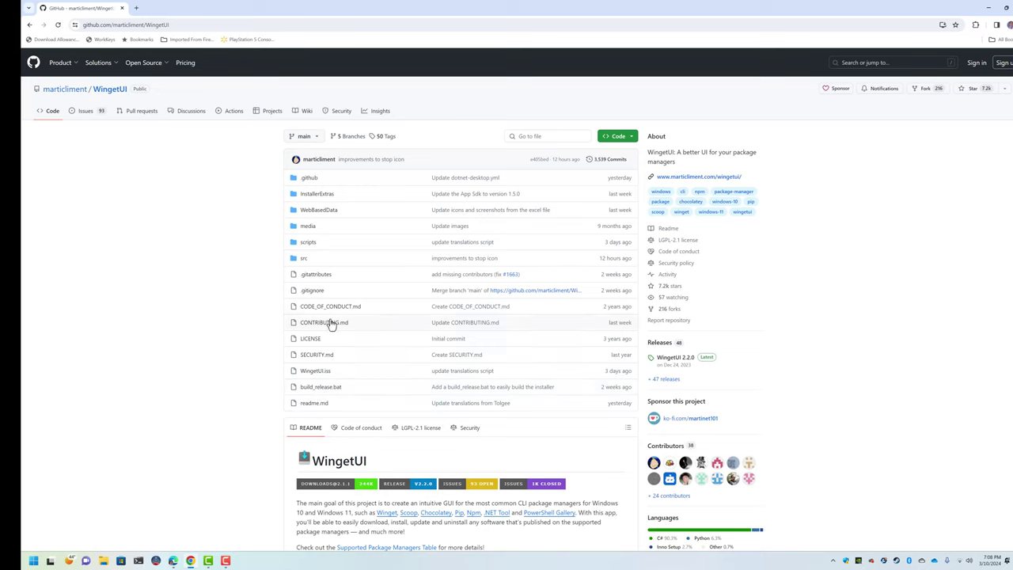
mouse_move(336, 167)
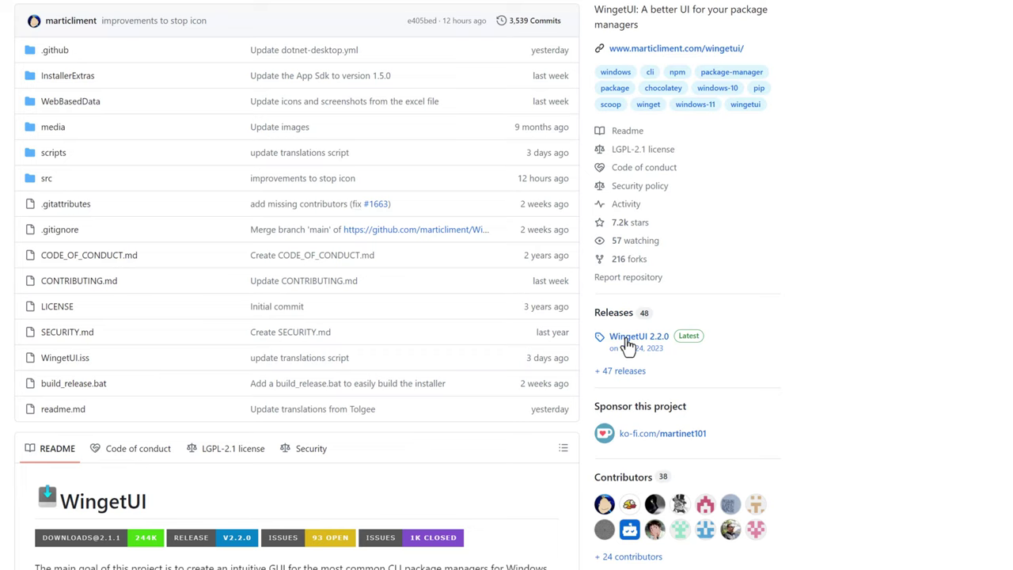
Step: Download WingetUI.Installer.exe from the 2.2.0 release, keeping the unverified file, and launch it
left_click(626, 340)
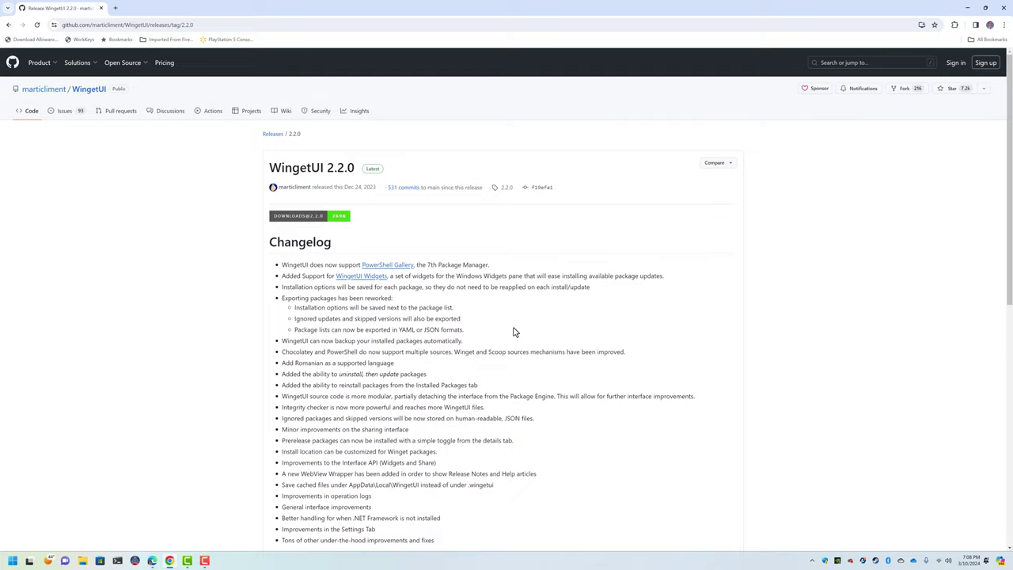
scroll(467, 317, "down", 10)
scroll(567, 289, "down", 2)
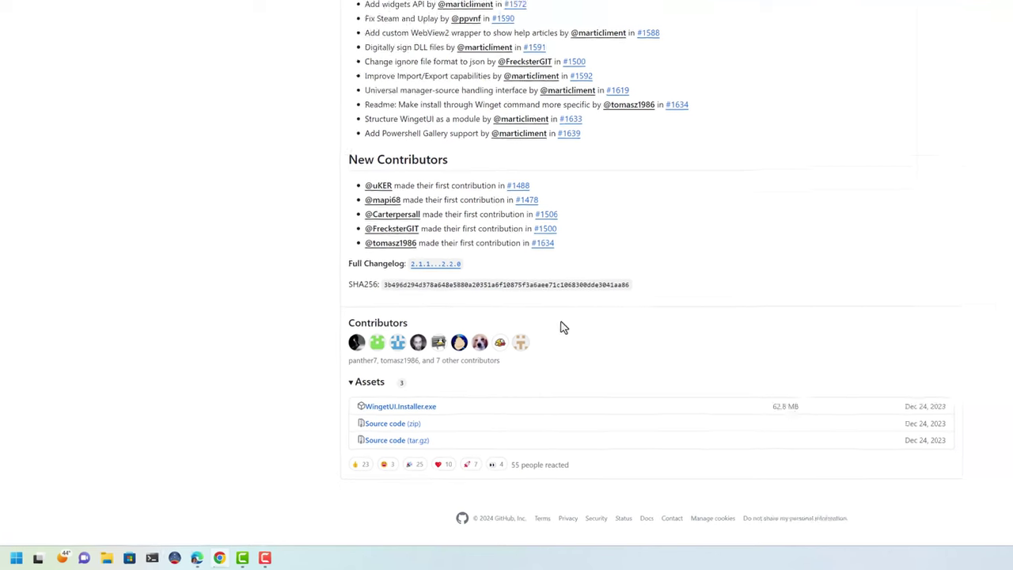
left_click(953, 49)
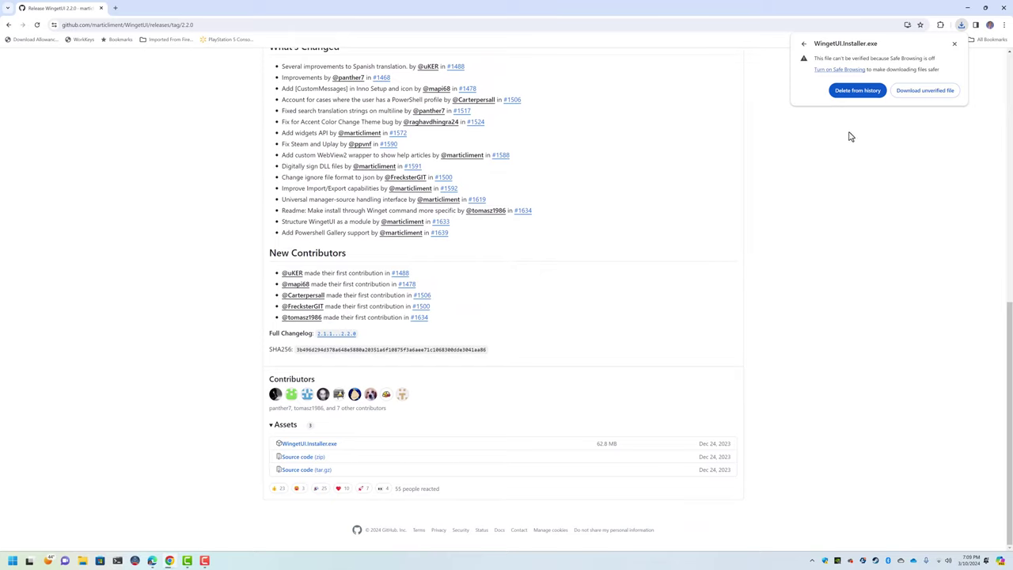
left_click(926, 91)
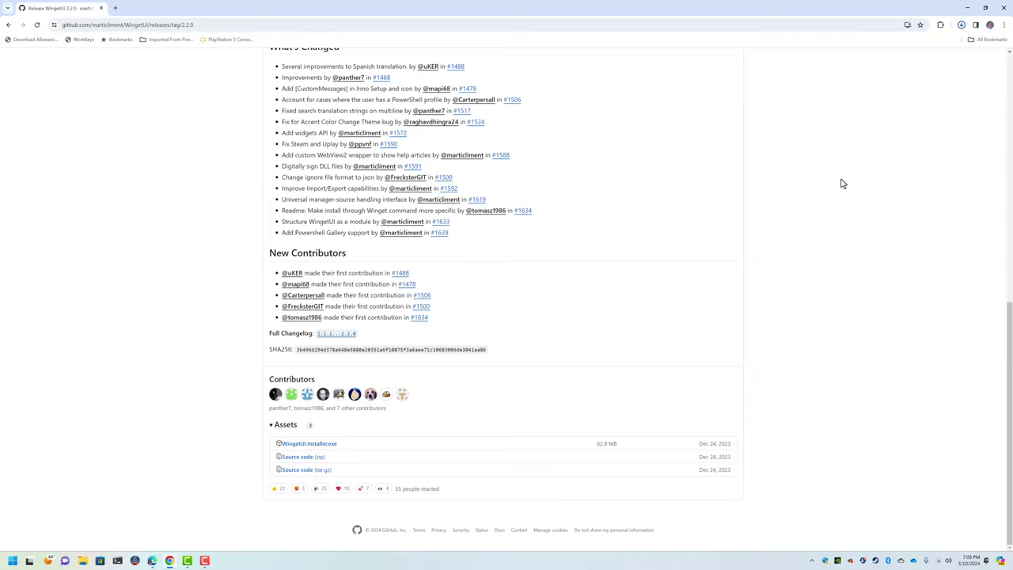
mouse_move(873, 51)
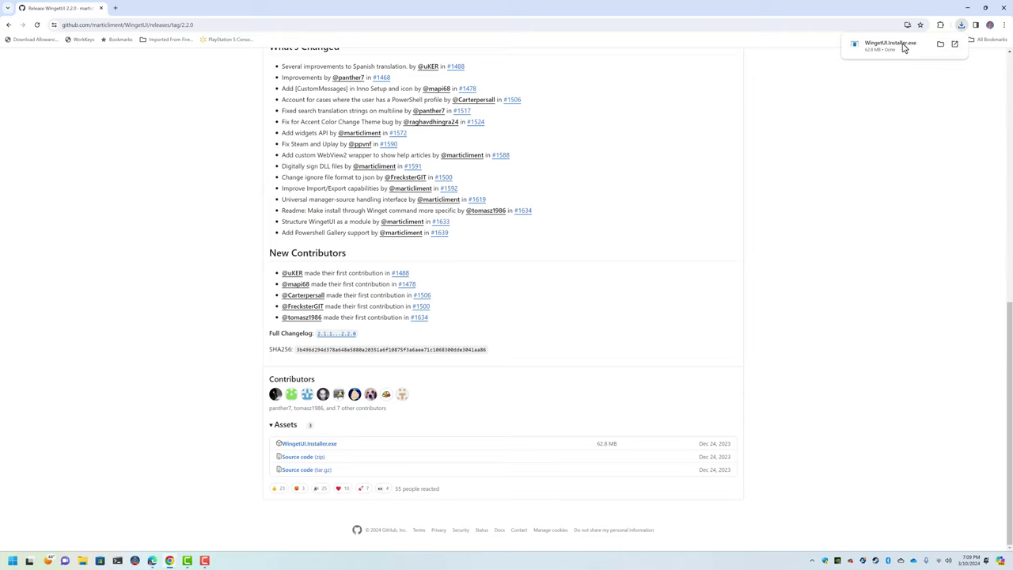
left_click(894, 46)
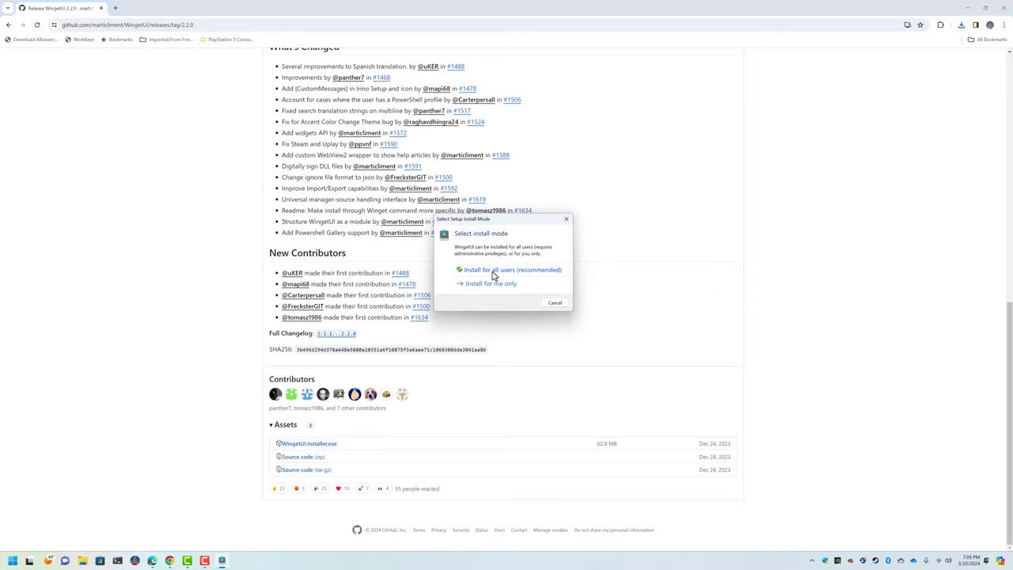
Step: Install WingetUI 2.2.0 for all users in English with default location, then launch it
left_click(495, 271)
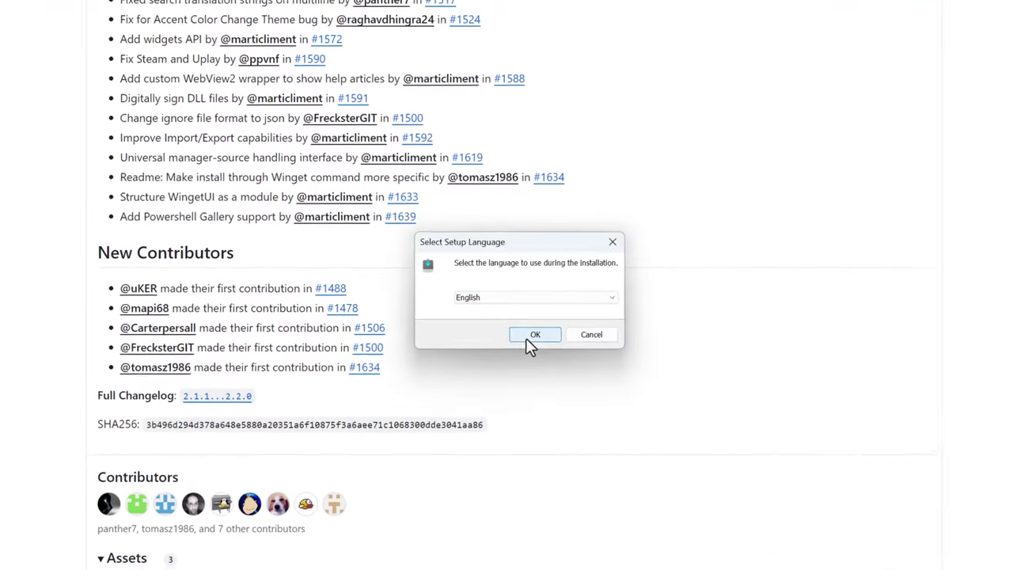
left_click(529, 340)
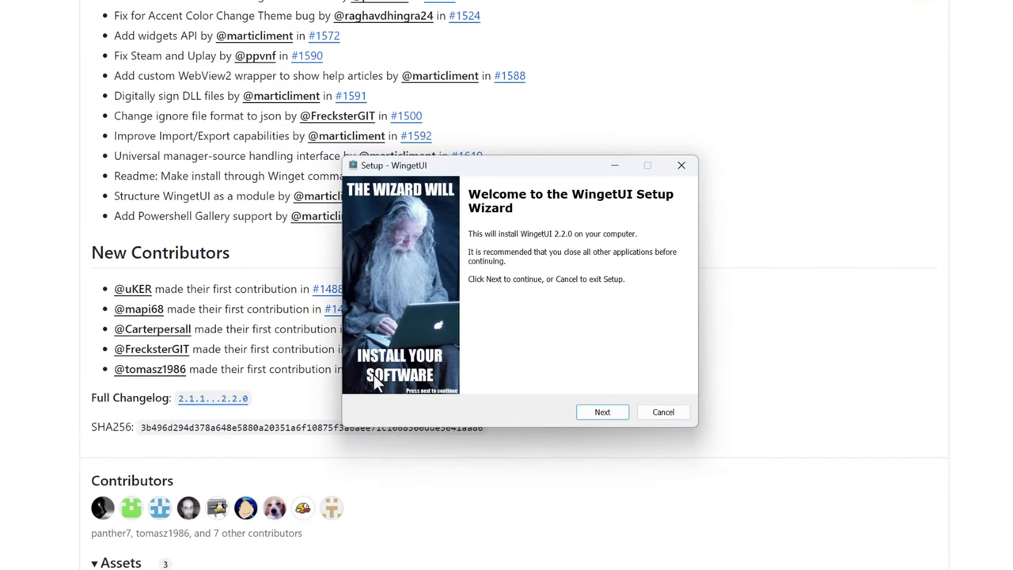
left_click(602, 412)
left_click(603, 412)
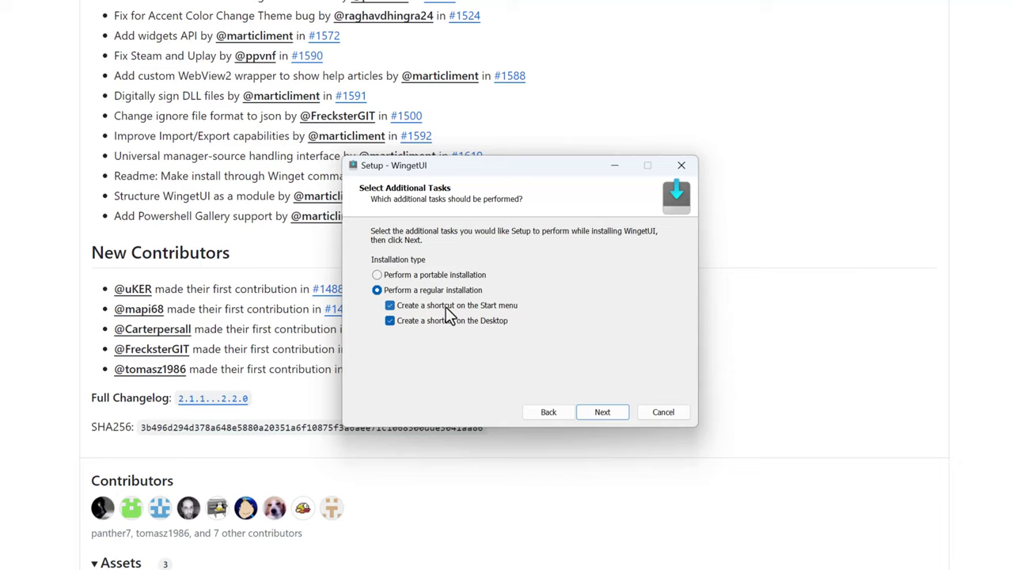
left_click(621, 417)
left_click(617, 408)
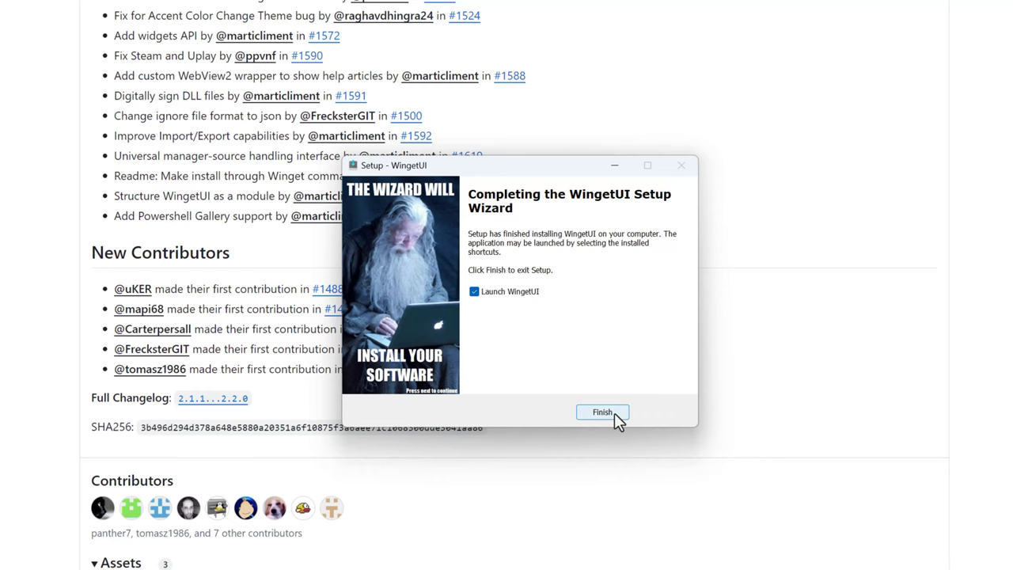
left_click(614, 412)
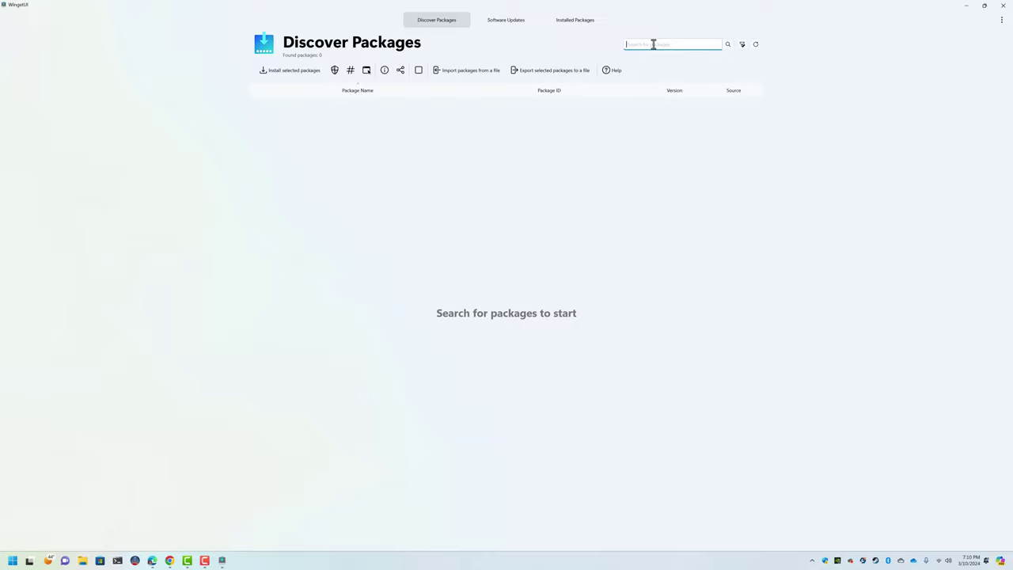
Step: Search the Discover Packages page for 'faststone'
type("fast")
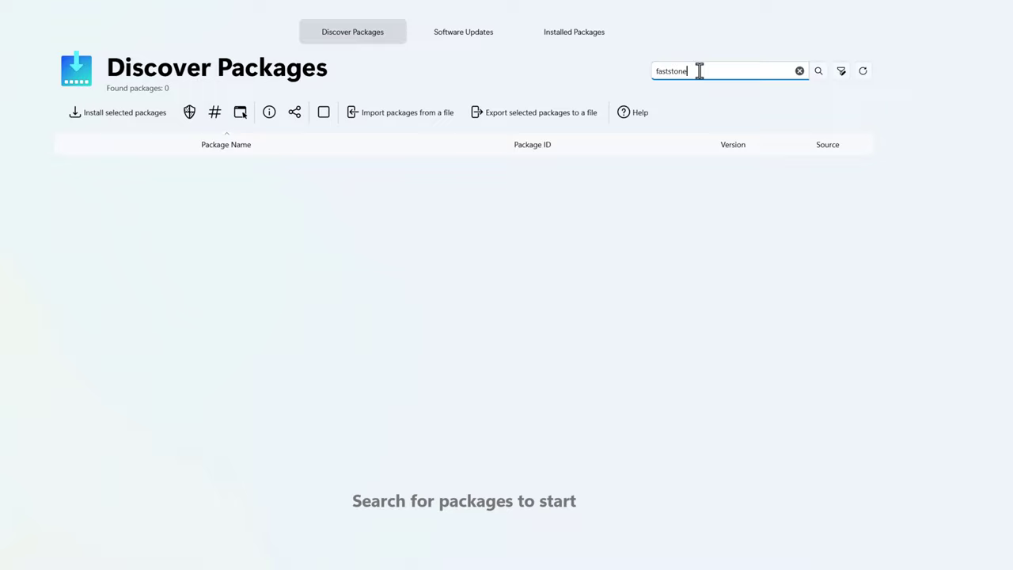
type("stone")
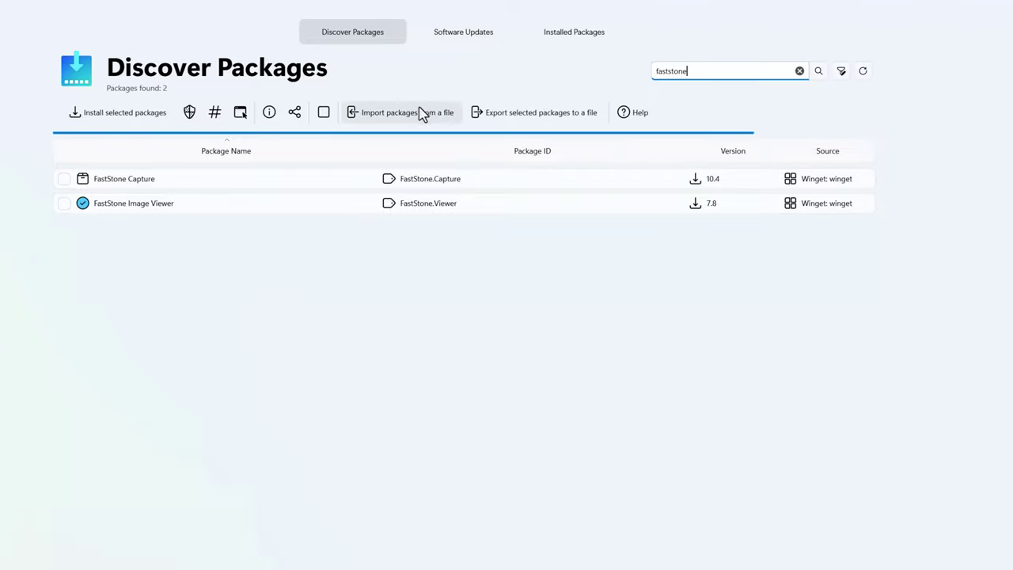
Step: Switch to Installed Packages and scroll through the 146 installed packages
left_click(550, 42)
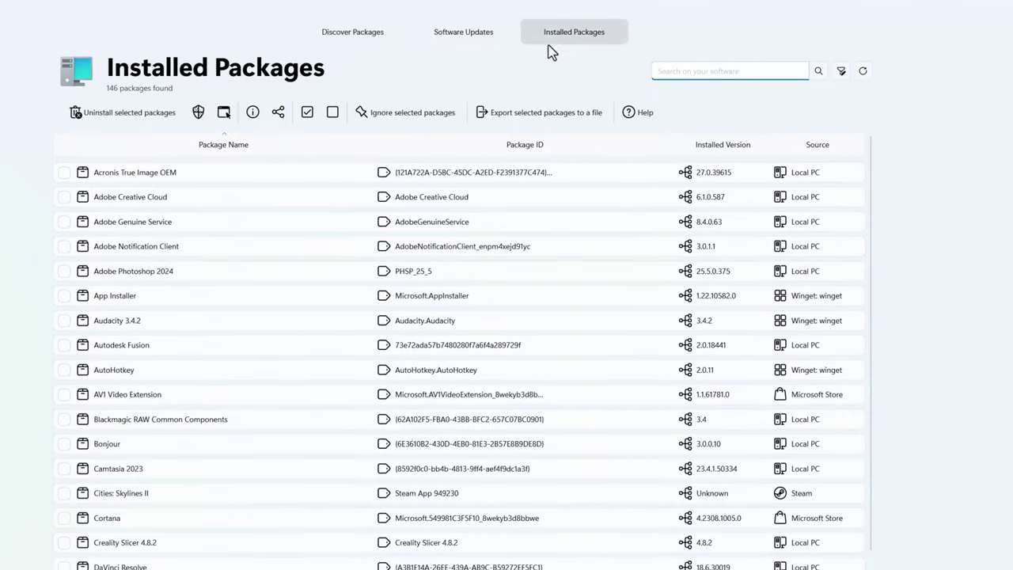
scroll(345, 306, "down", 12)
scroll(344, 320, "up", 3)
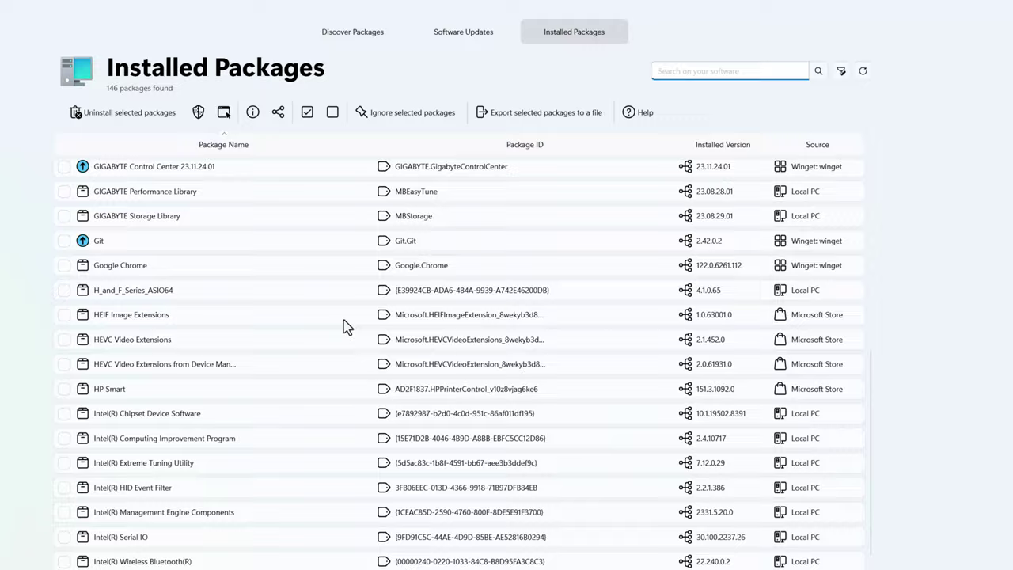
scroll(346, 325, "up", 10)
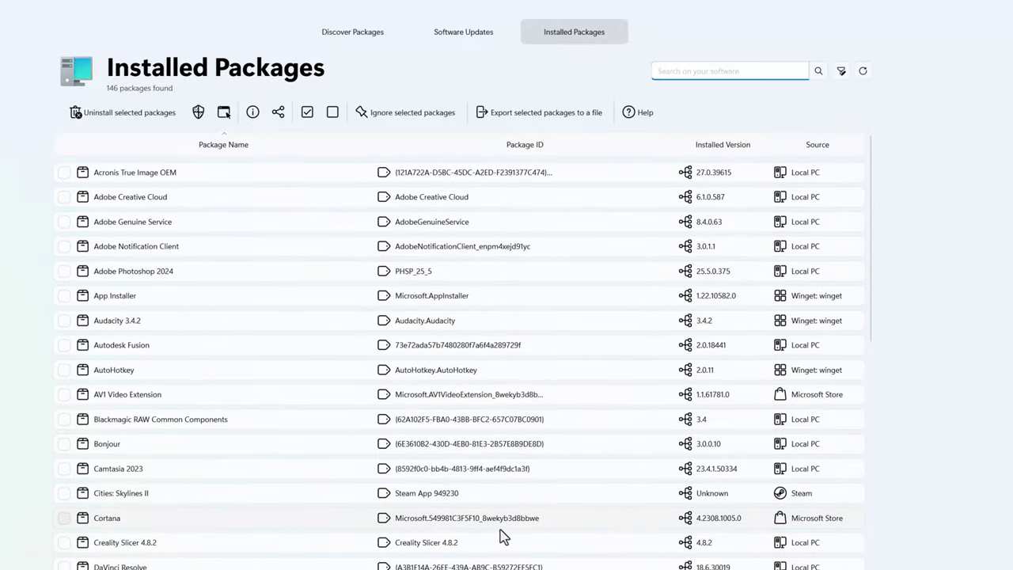
scroll(501, 530, "down", 12)
scroll(498, 522, "up", 12)
scroll(253, 518, "down", 10)
scroll(252, 511, "down", 20)
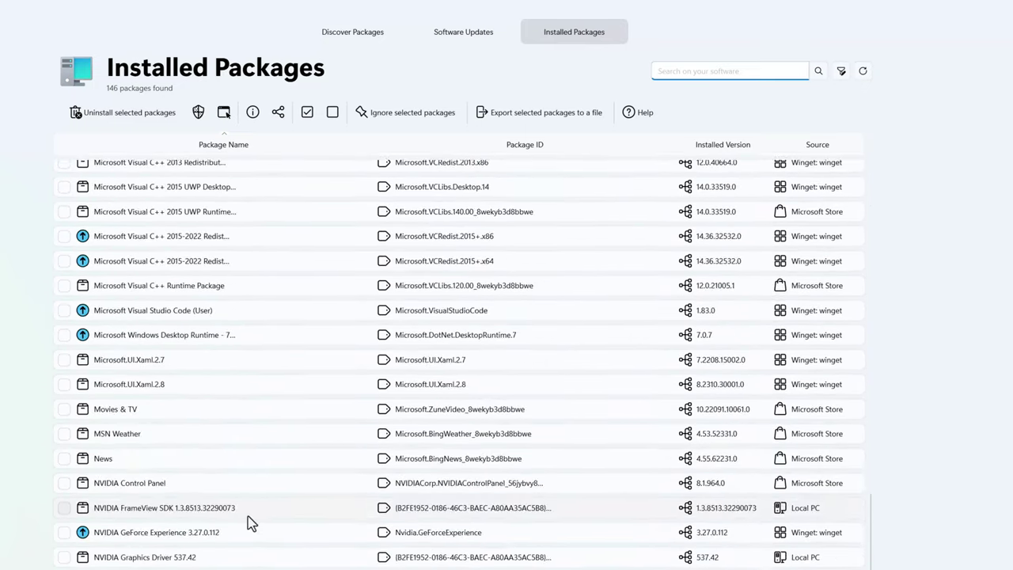
scroll(459, 545, "up", 20)
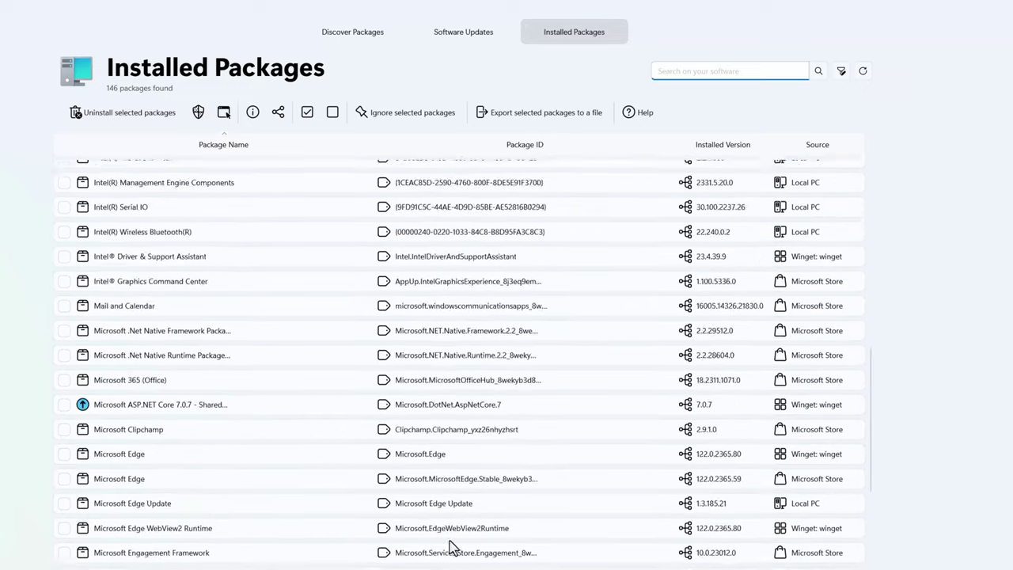
scroll(448, 544, "up", 7)
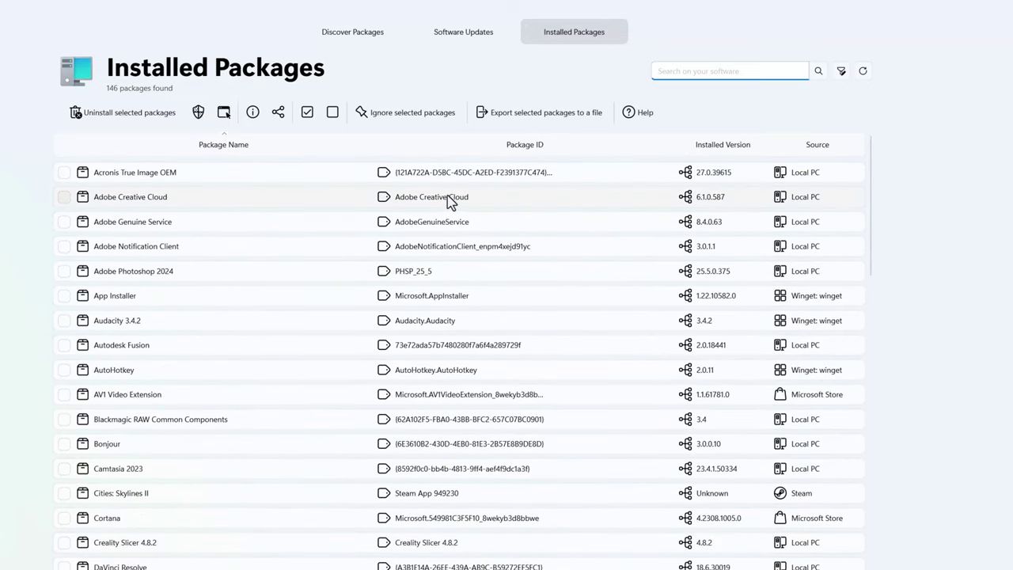
Step: On Software Updates, untick every update from GIGABYTE Control Center to Zoom except Git
left_click(443, 42)
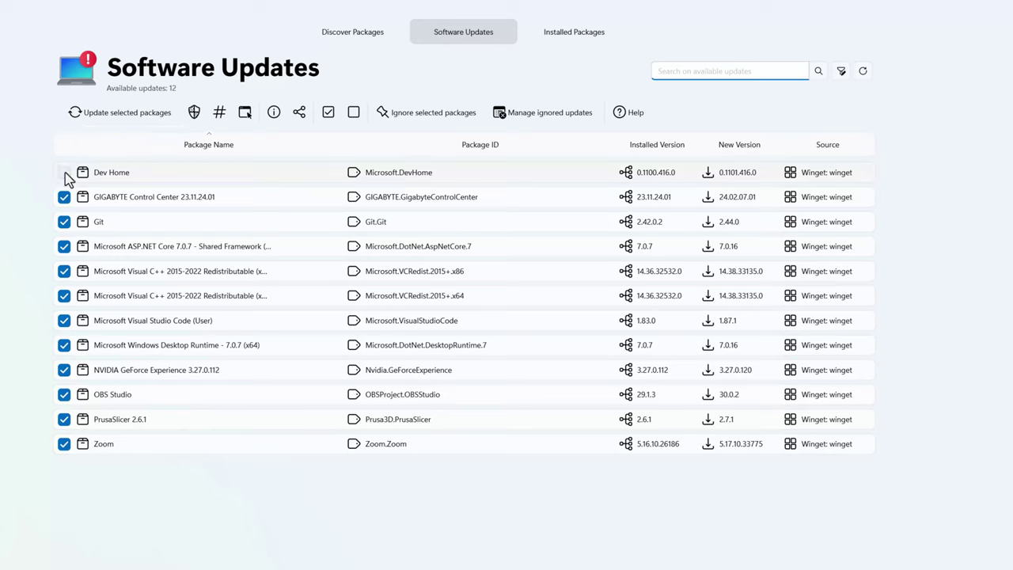
left_click(64, 197)
left_click(64, 222)
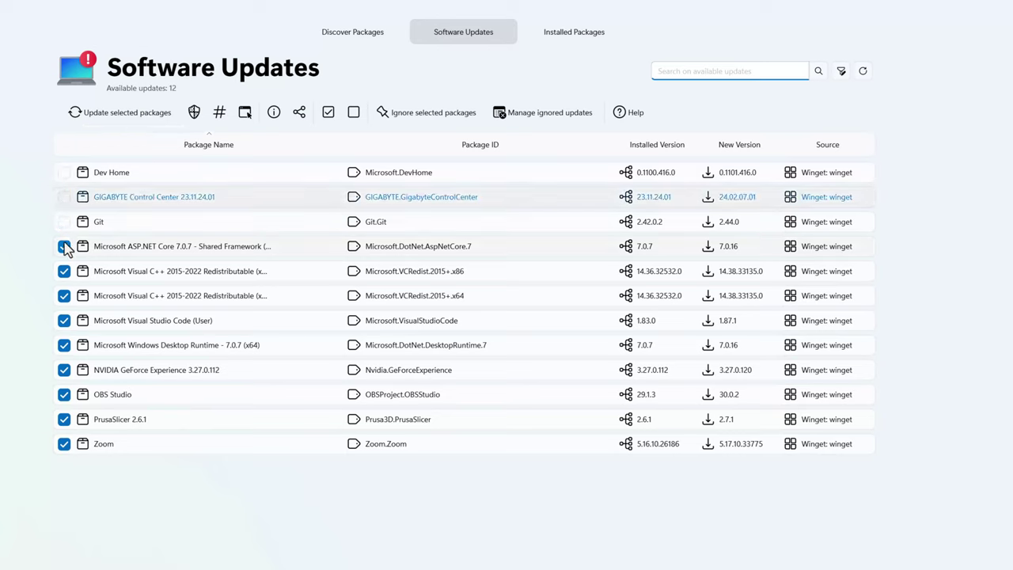
left_click(64, 222)
left_click(64, 271)
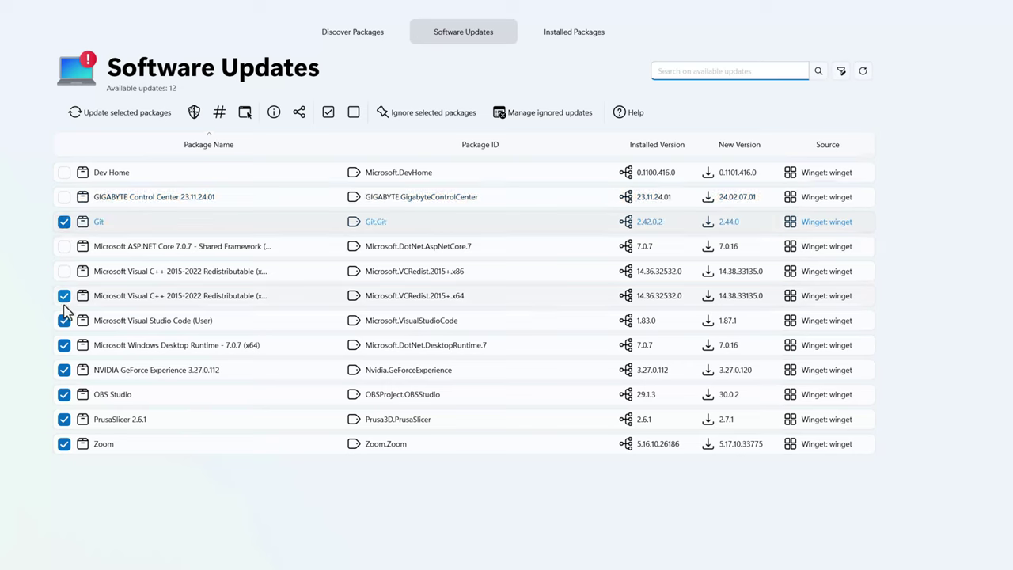
left_click(64, 295)
left_click(64, 320)
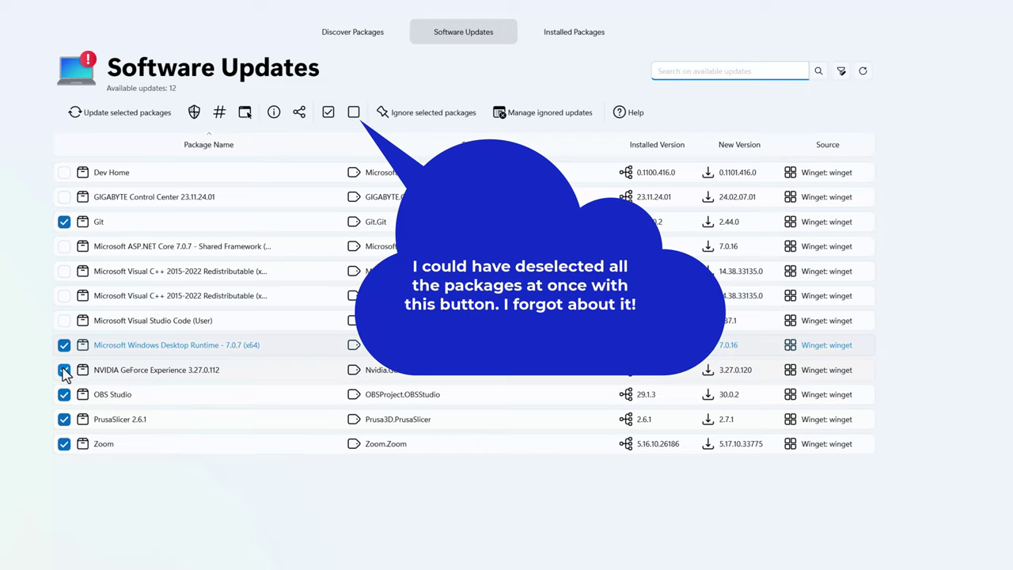
left_click(64, 345)
left_click(64, 370)
left_click(64, 394)
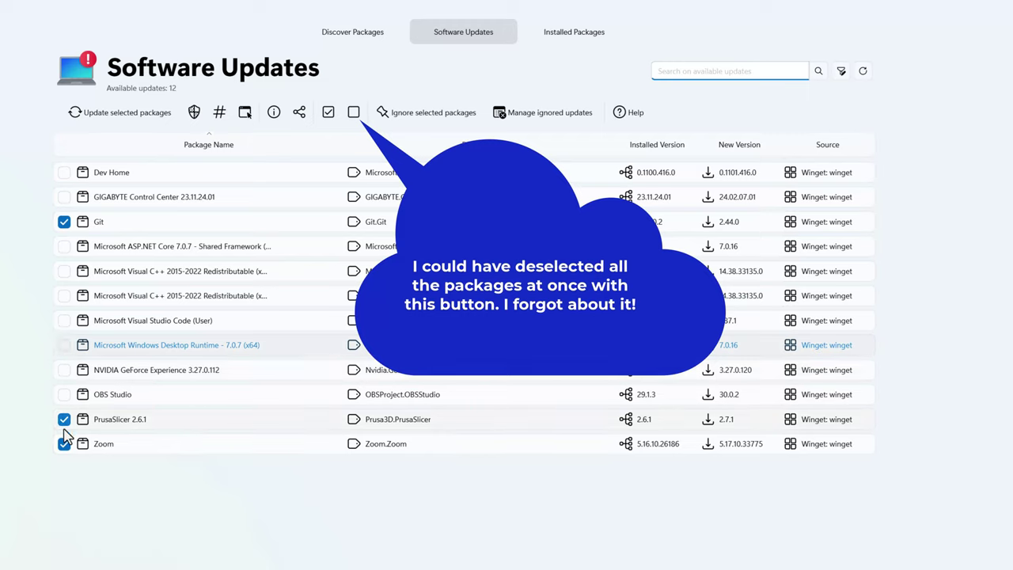
left_click(64, 443)
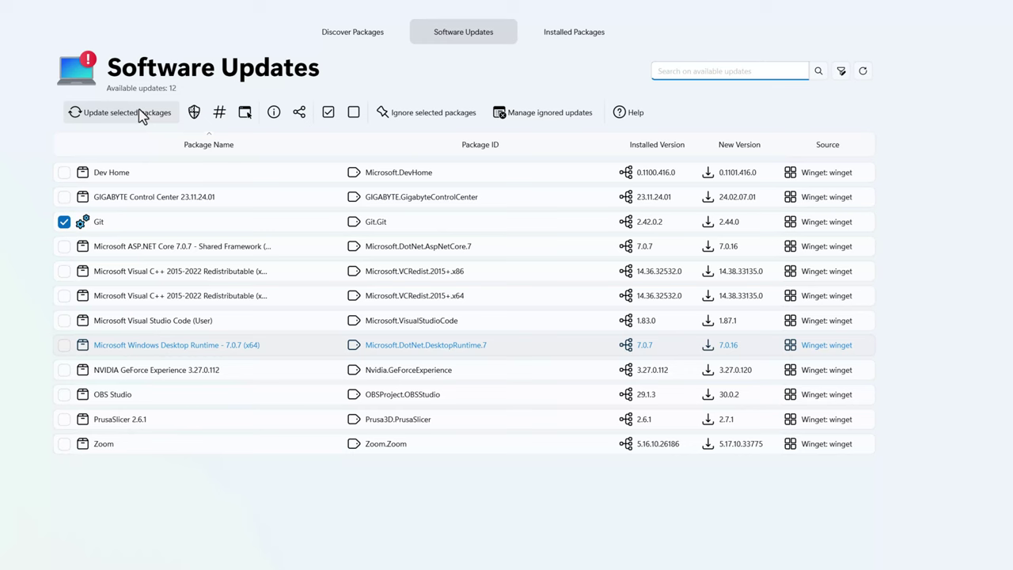
Step: Update Git to 2.44.0 from the Software Updates list, leaving 11 updates
left_click(141, 115)
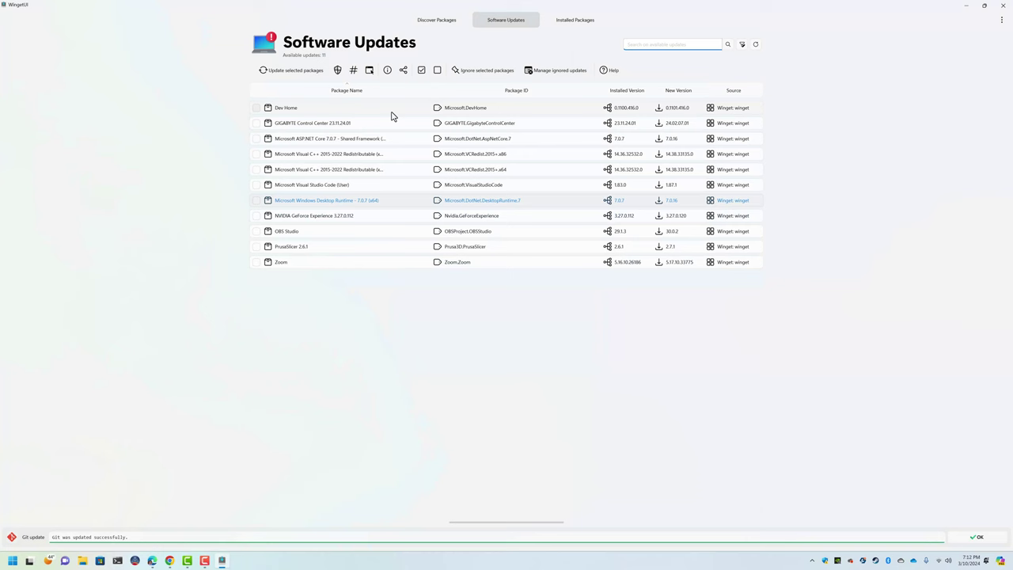
Step: Filter Installed Packages by 'git', then clear the search to show all 146 packages
left_click(567, 24)
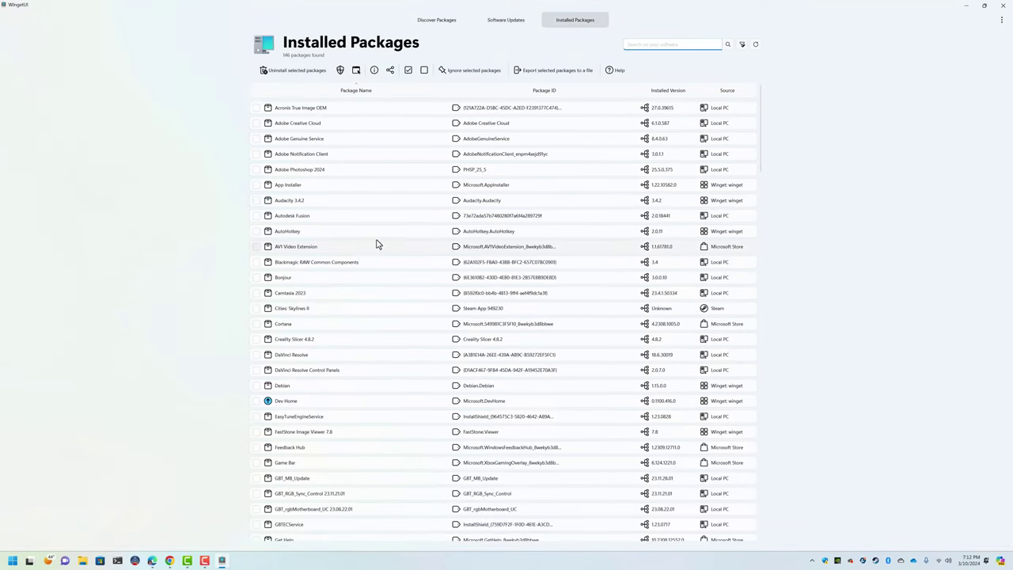
scroll(372, 269, "down", 3)
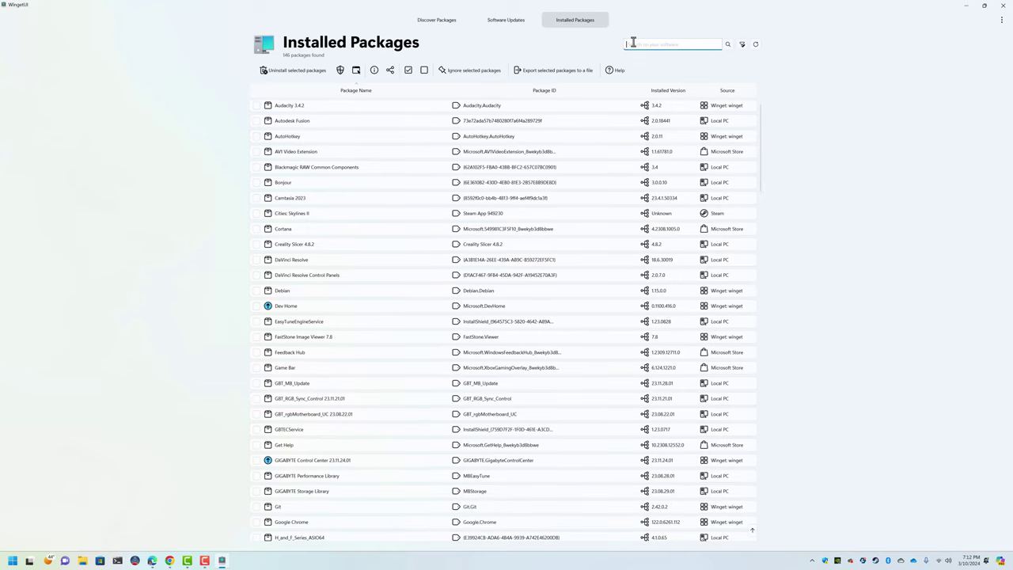
type("git")
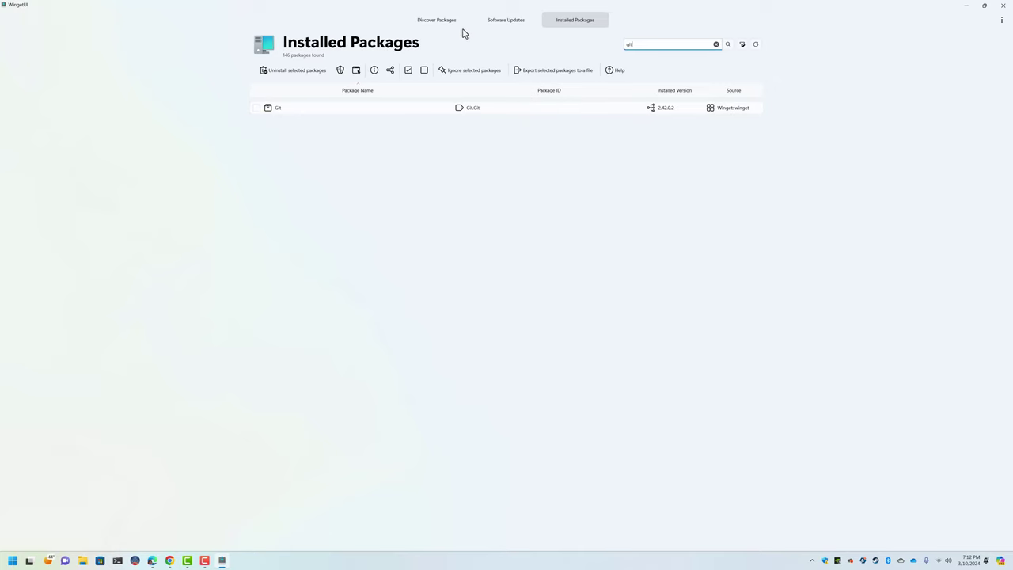
key("BackSpace")
key("BackSpace")
key("BackSpace")
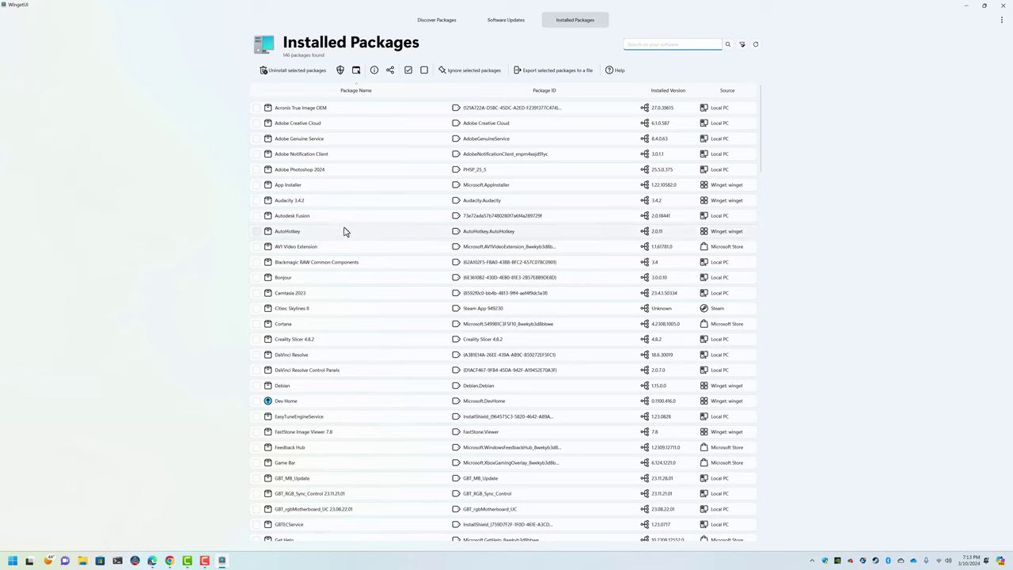
Step: Sort the installed packages by source with Local PC entries first
left_click(727, 91)
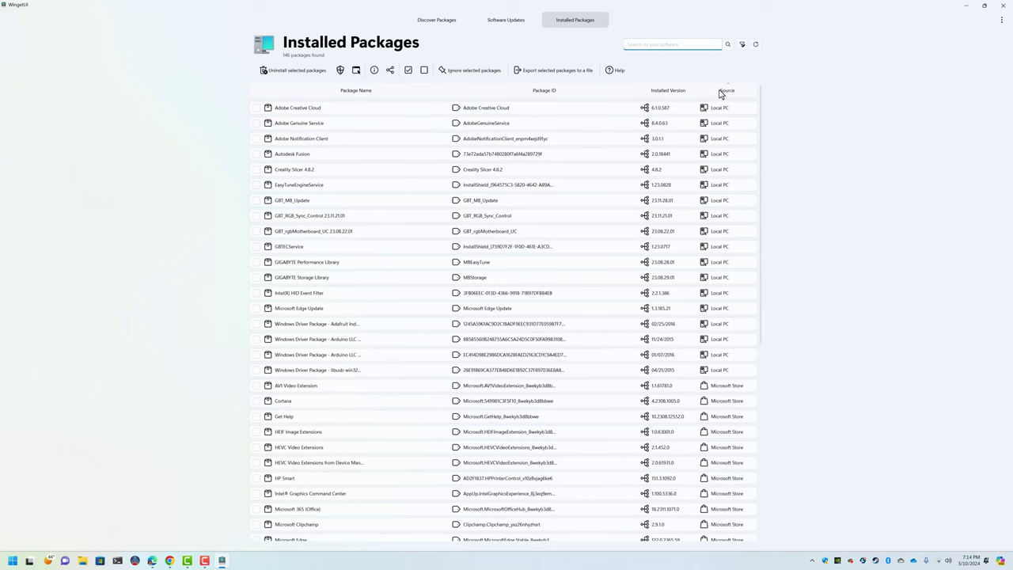
left_click(724, 92)
left_click(726, 91)
scroll(711, 164, "down", 3)
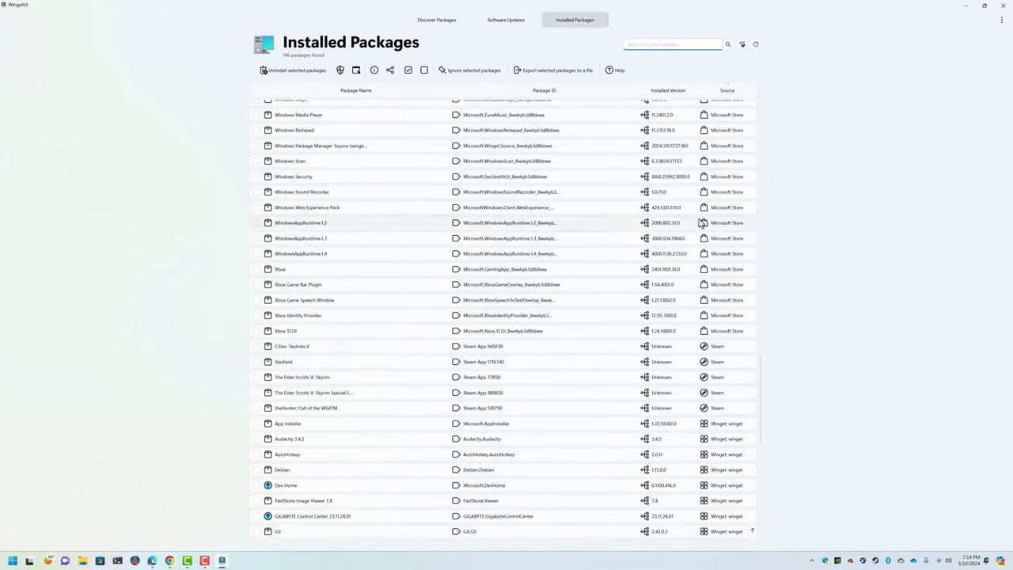
scroll(700, 224, "down", 5)
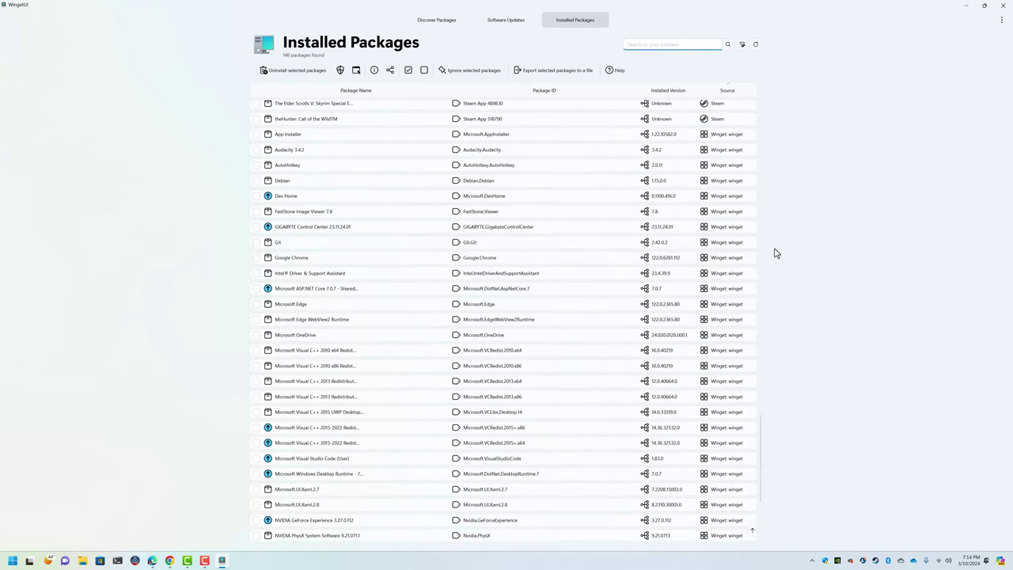
scroll(730, 221, "up", 2)
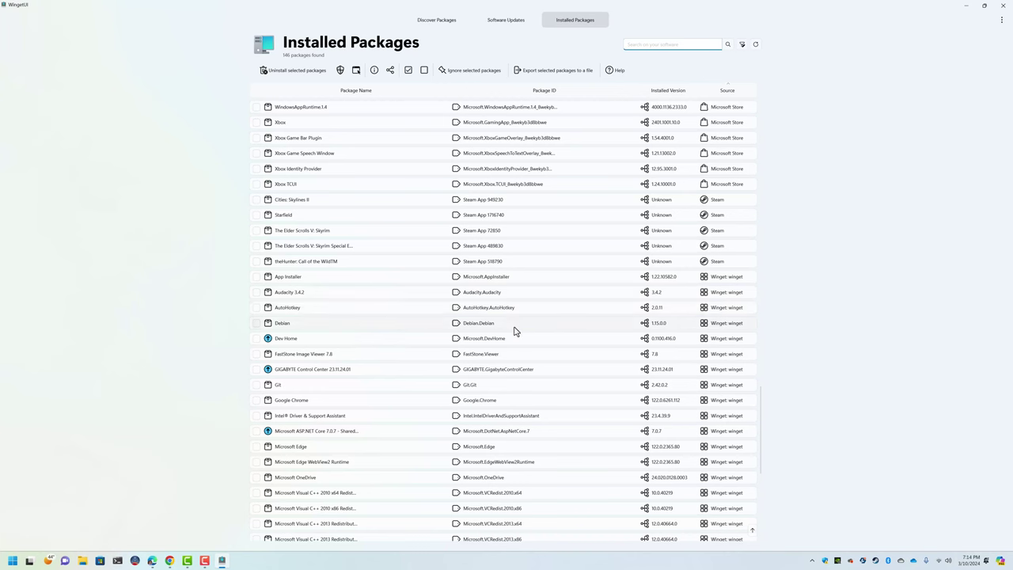
scroll(425, 309, "down", 2)
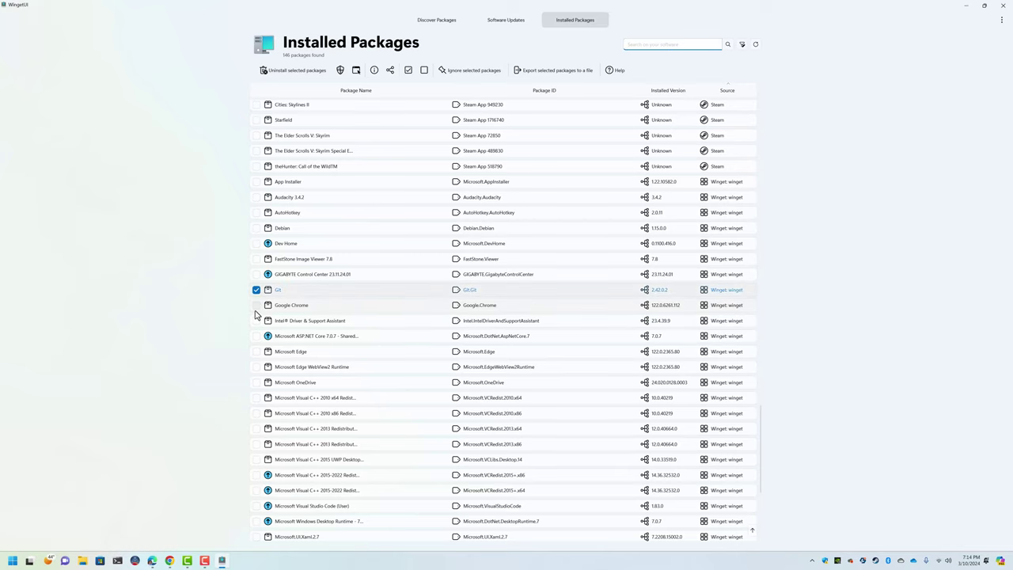
Step: Tick Google Chrome, OBS Studio and Microsoft Visual Studio Code (User) alongside Git
left_click(256, 305)
scroll(255, 383, "down", 2)
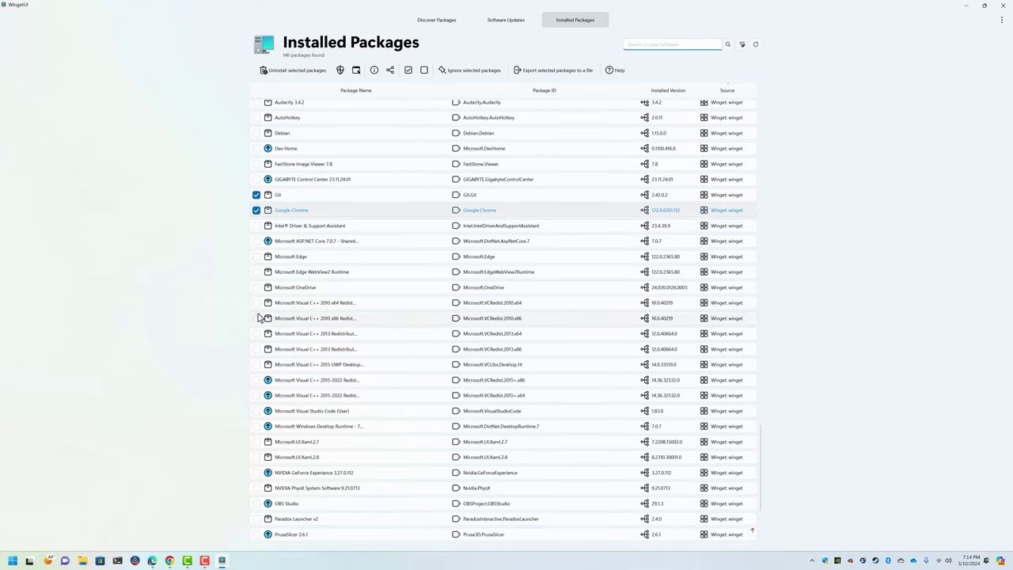
scroll(290, 453, "down", 1)
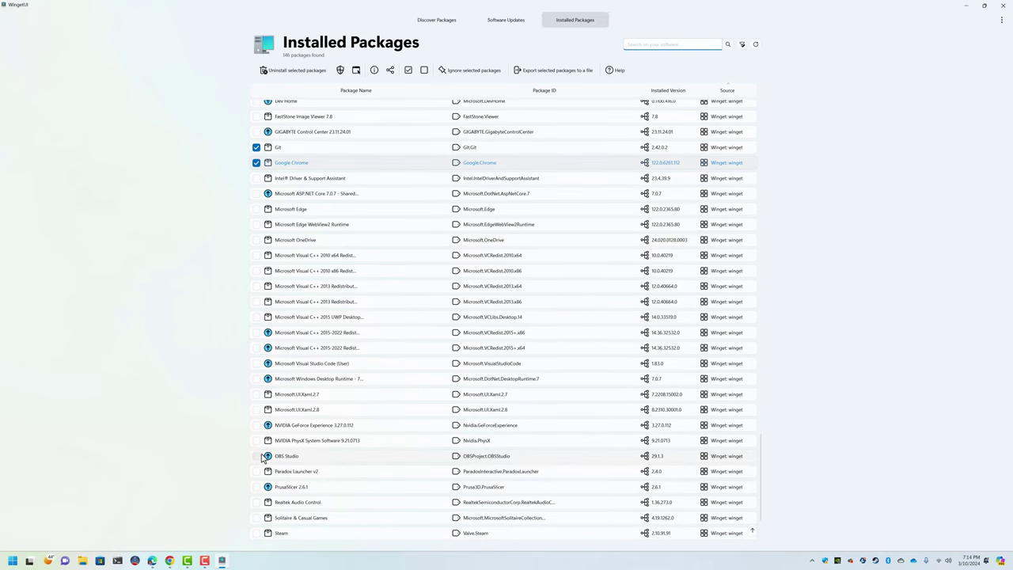
left_click(256, 457)
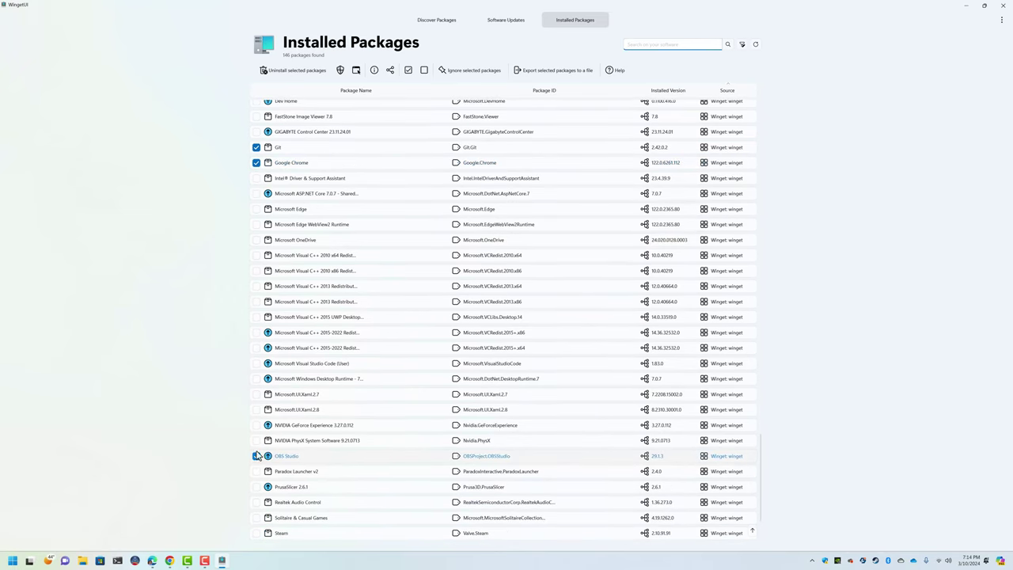
left_click(255, 365)
scroll(402, 388, "up", 3)
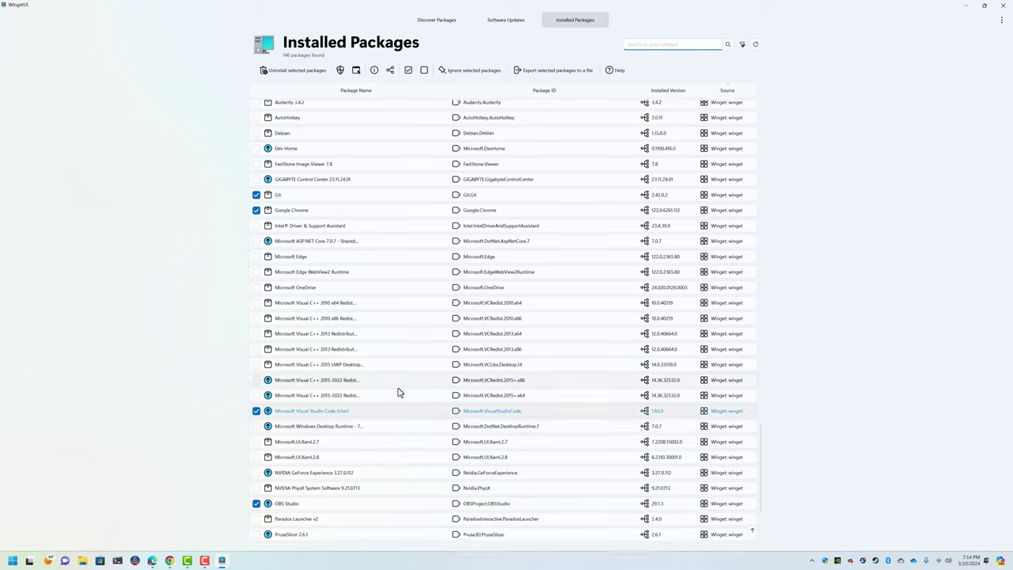
scroll(390, 398, "down", 6)
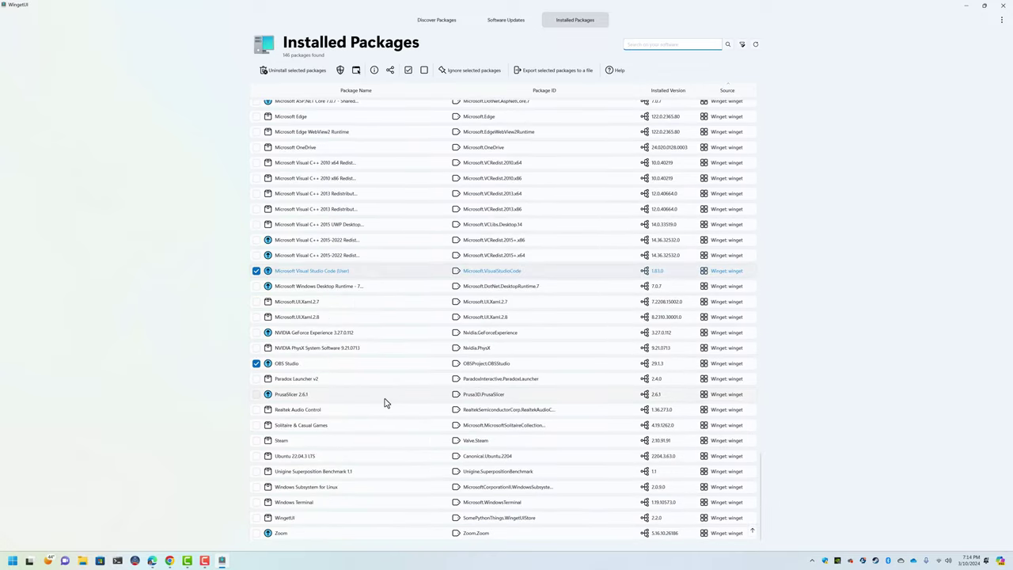
scroll(383, 403, "up", 15)
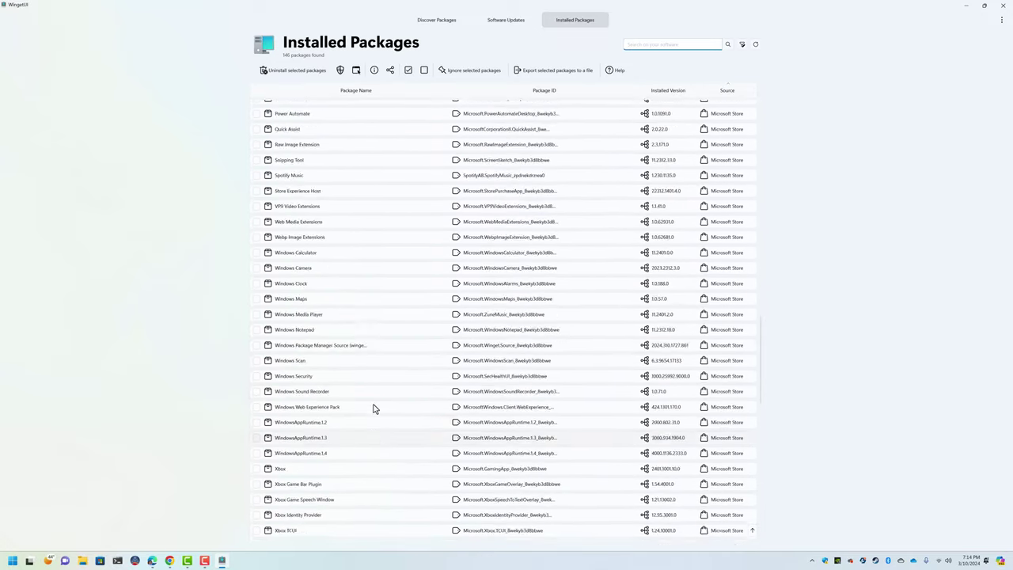
scroll(335, 383, "up", 5)
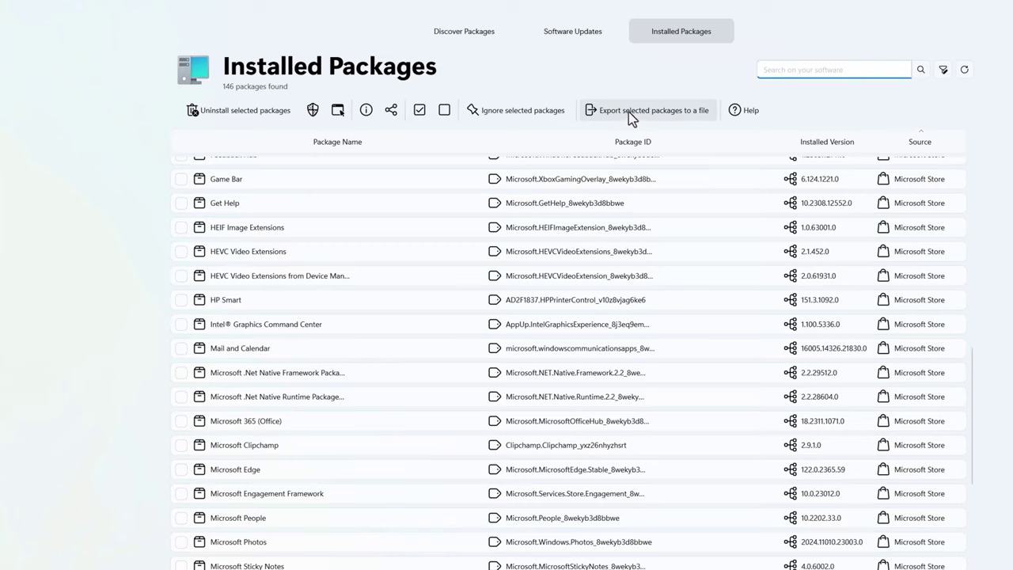
Step: Export the four ticked packages to Packages.json on the Desktop and open it in VS Code
left_click(638, 109)
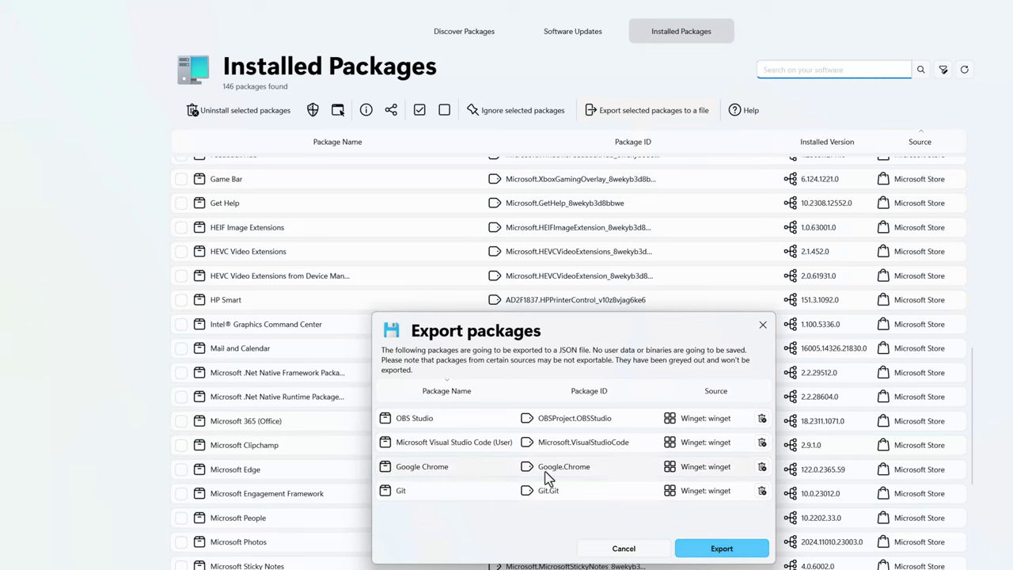
left_click(721, 547)
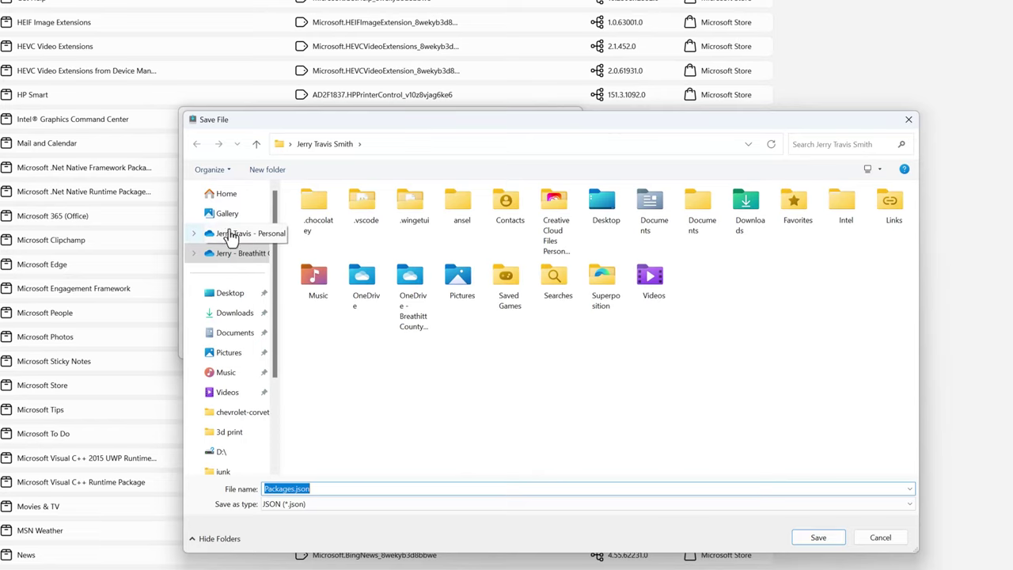
left_click(230, 293)
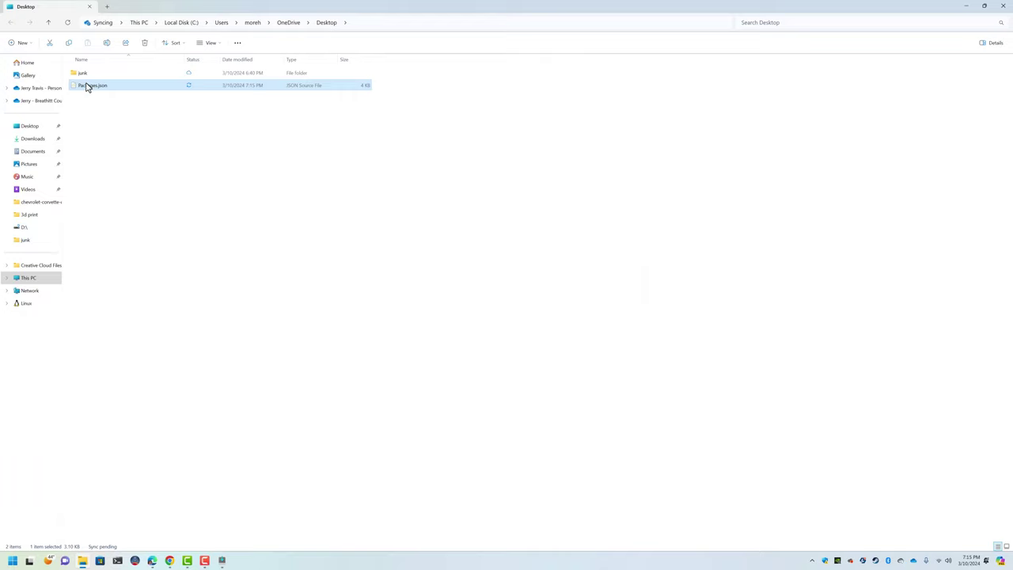
right_click(87, 87)
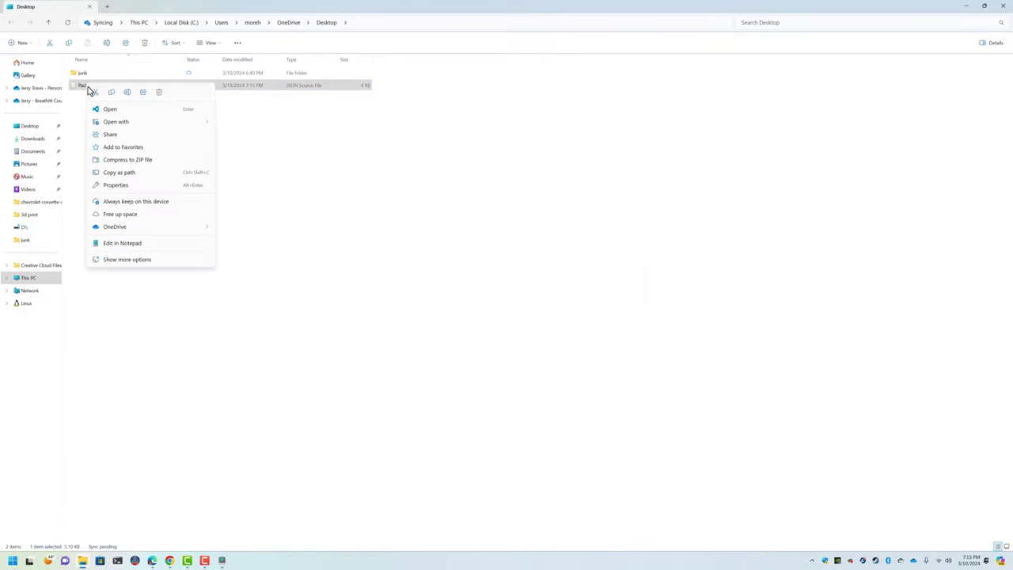
left_click(111, 114)
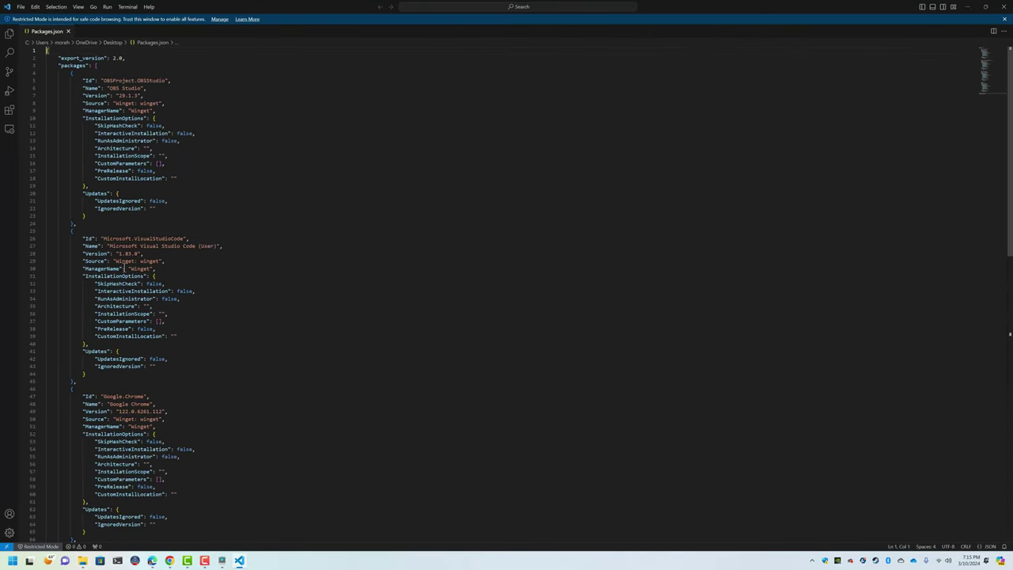
Step: Scroll through Packages.json to check the OBS Studio, VS Code, Chrome and Git entries
scroll(78, 114, "down", 15)
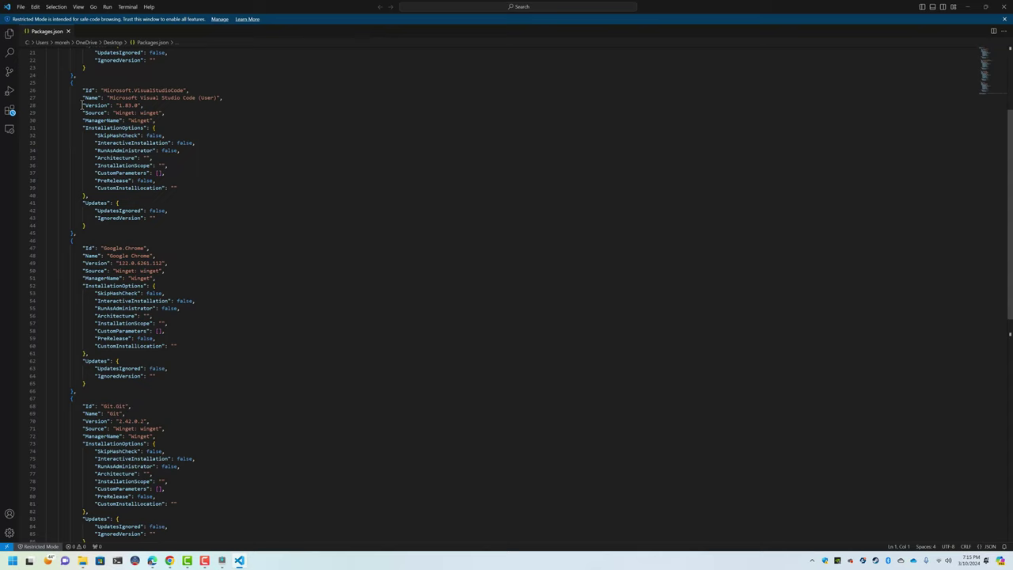
scroll(85, 166, "up", 15)
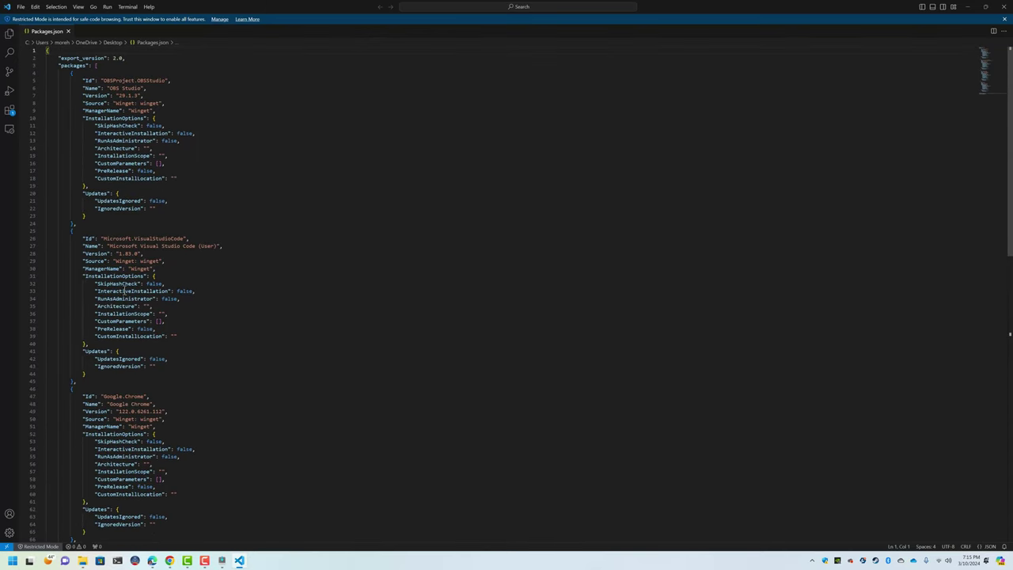
scroll(123, 291, "down", 15)
scroll(139, 259, "up", 12)
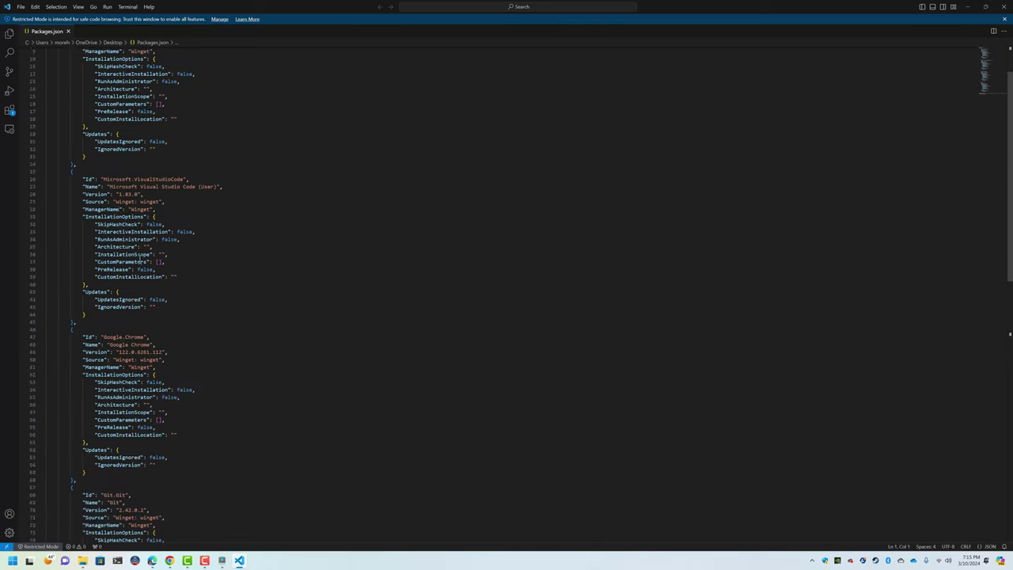
scroll(140, 259, "up", 3)
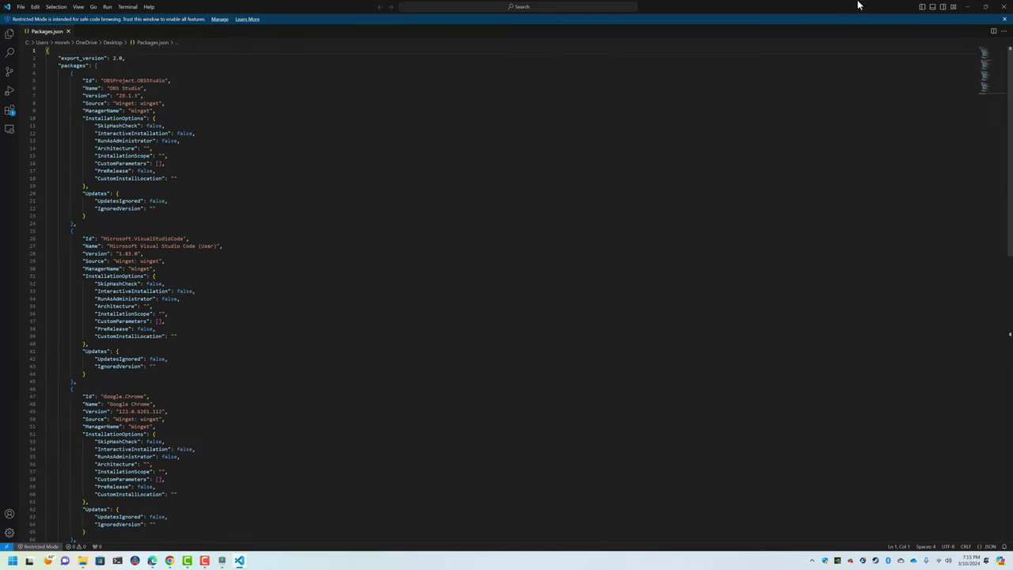
Step: Close VS Code and import Packages.json into WingetUI from the Discover Packages page
left_click(1005, 7)
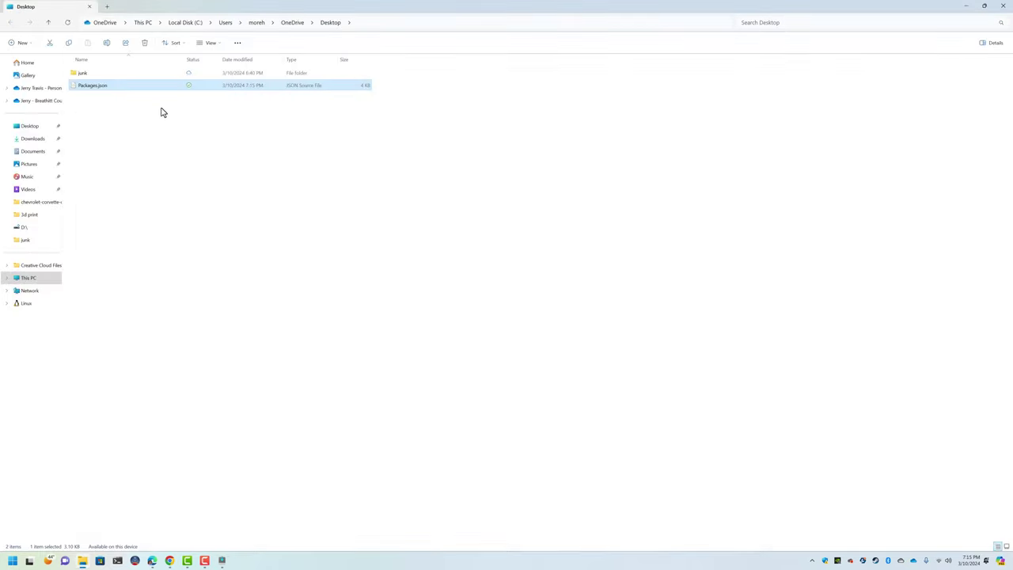
left_click(223, 560)
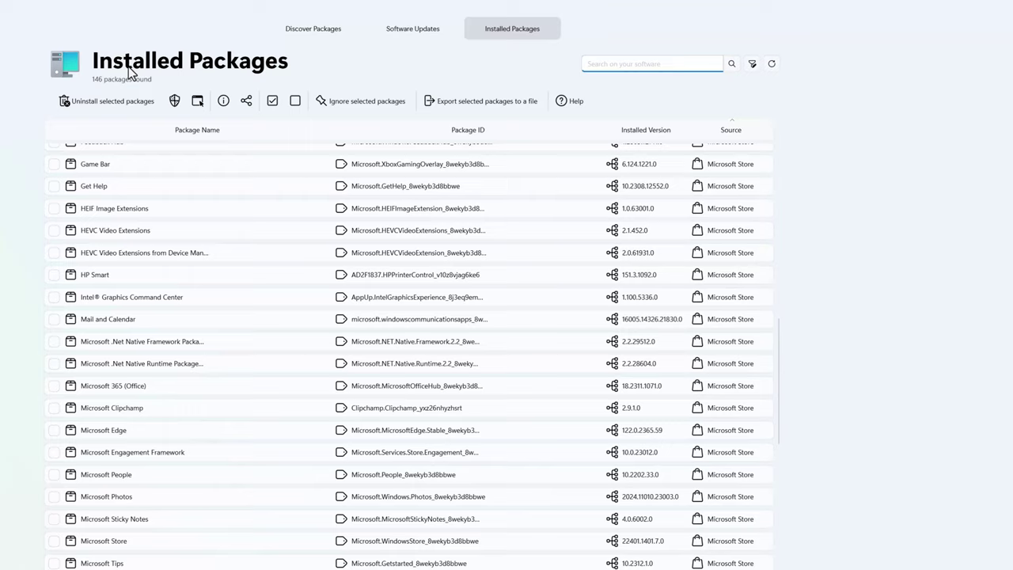
left_click(321, 32)
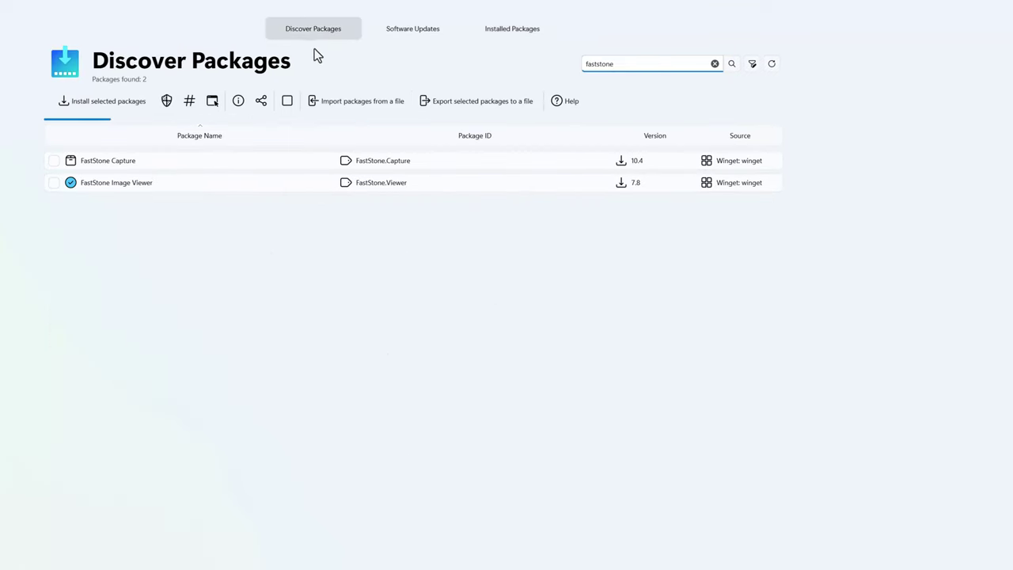
left_click(355, 107)
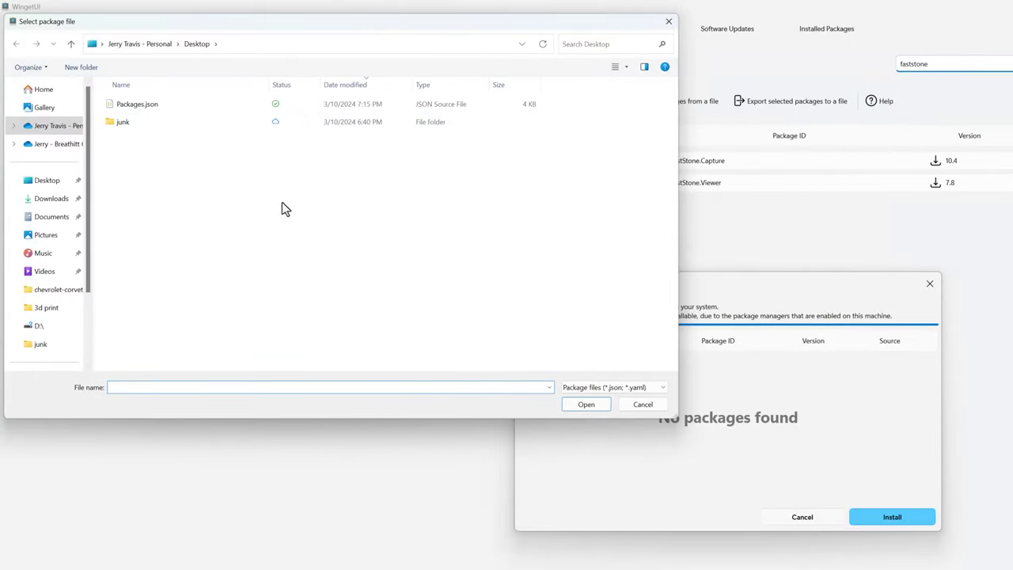
double_click(138, 109)
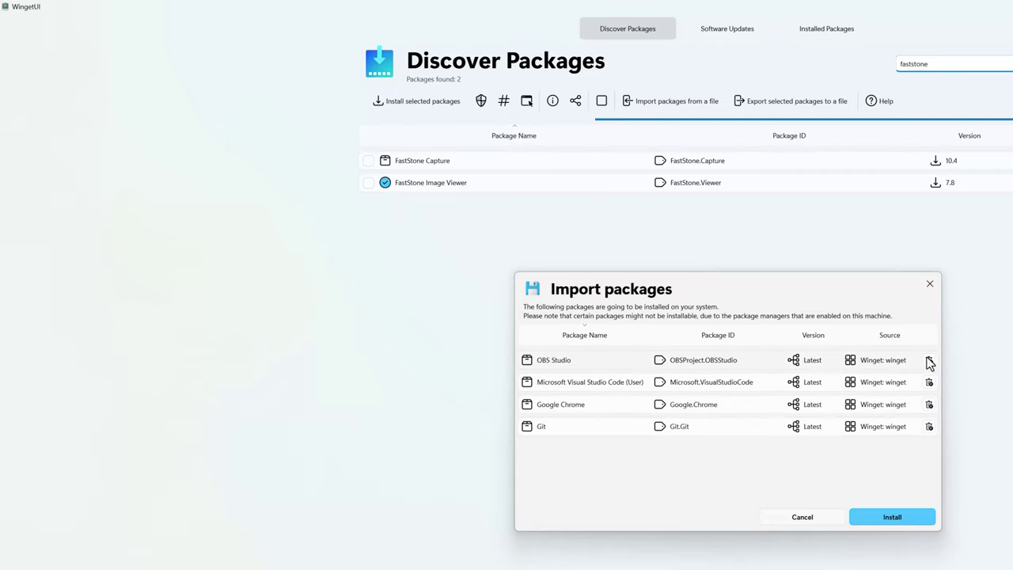
Step: Install the imported packages, with OBS Studio first and VS Code, Chrome and Git queued
left_click(905, 517)
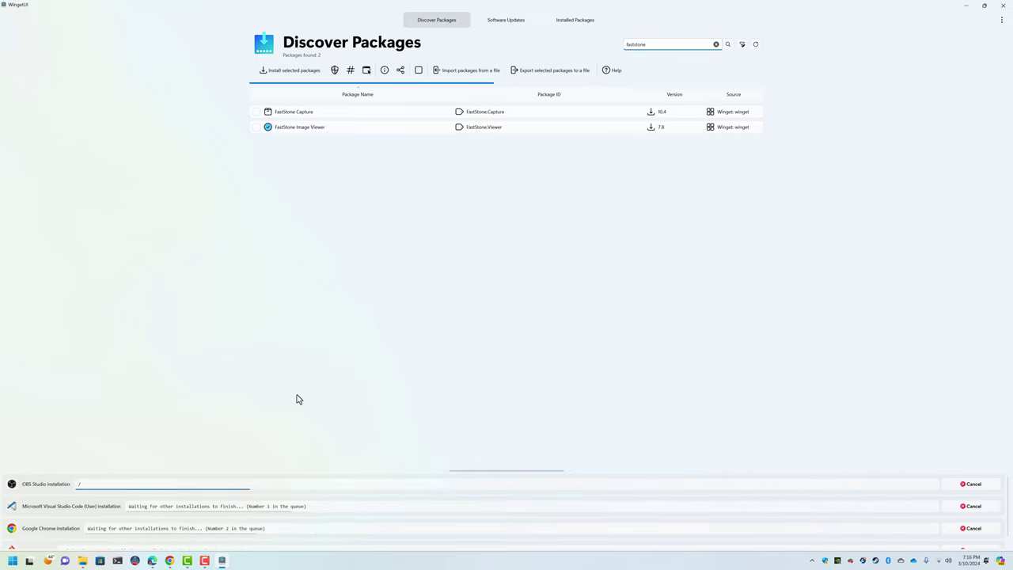
scroll(354, 468, "down", 1)
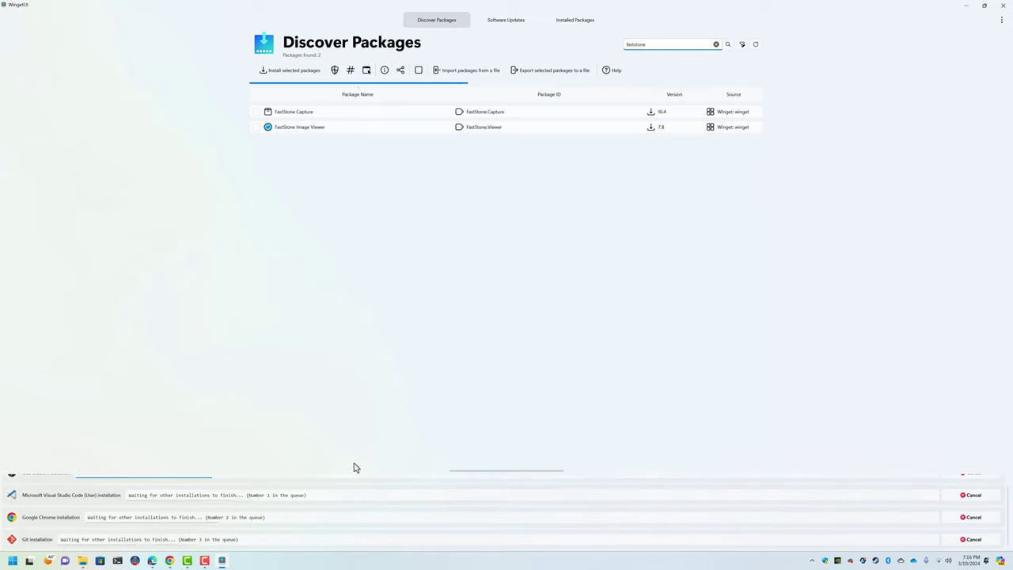
scroll(332, 520, "up", 1)
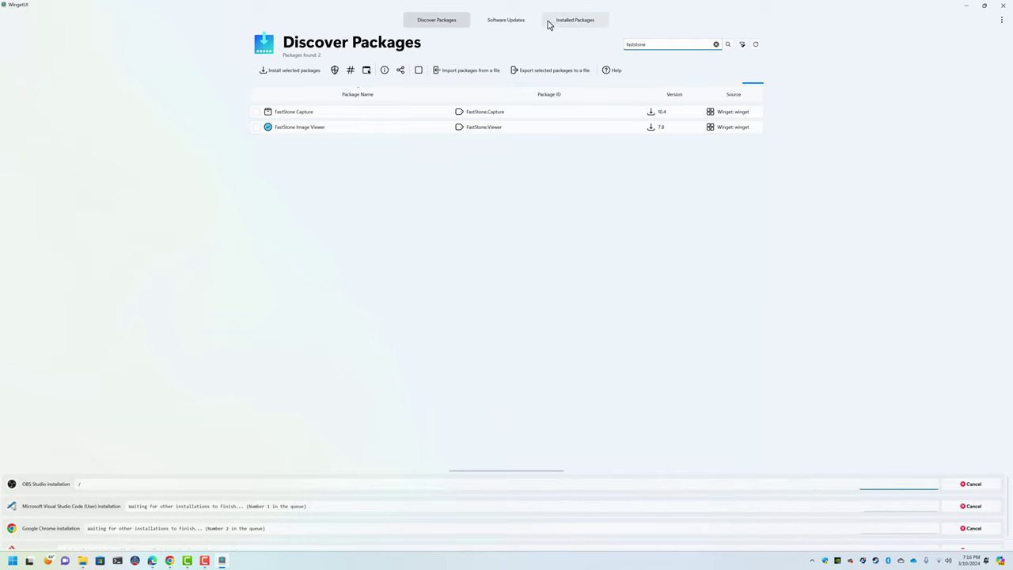
Step: Clear the 'faststone' query from the Discover Packages search box
left_click(715, 44)
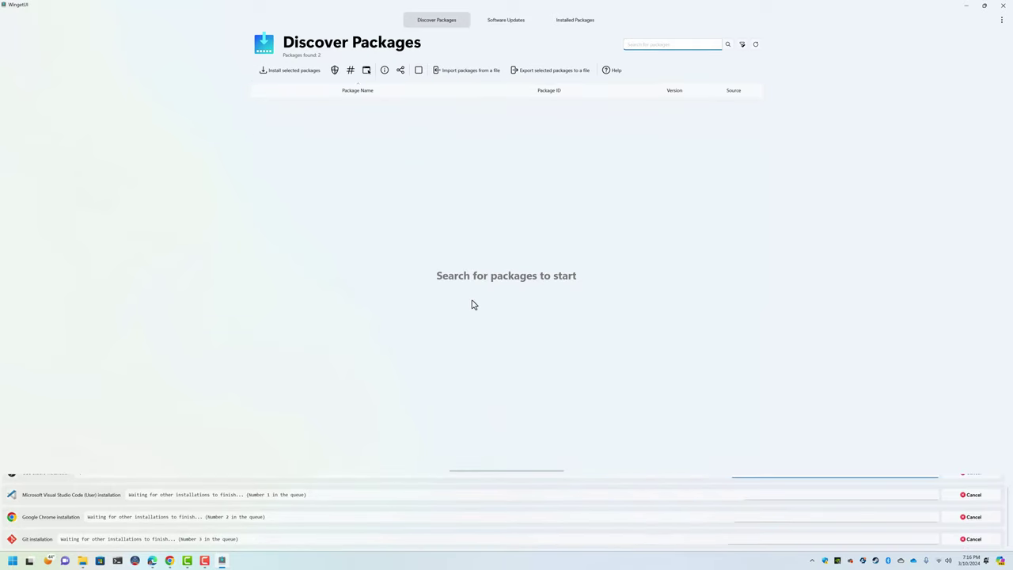